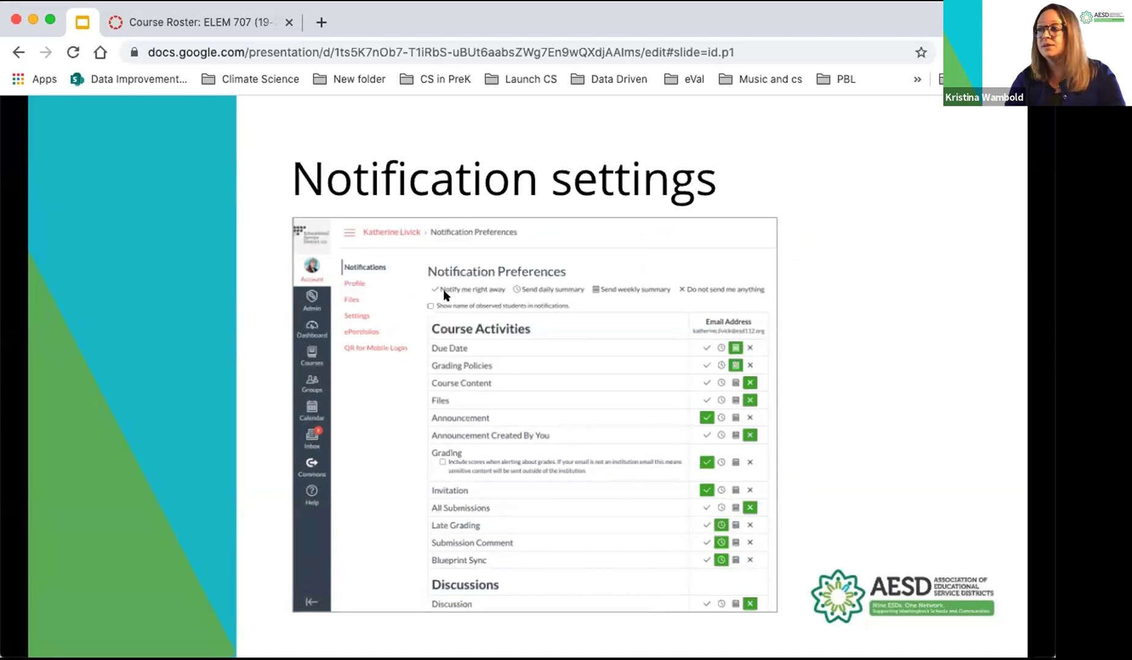
key(super+equal)
key(super+equal)
key(super+equal)
key(super+equal)
key(super+equal)
key(super+equal)
key(super+equal)
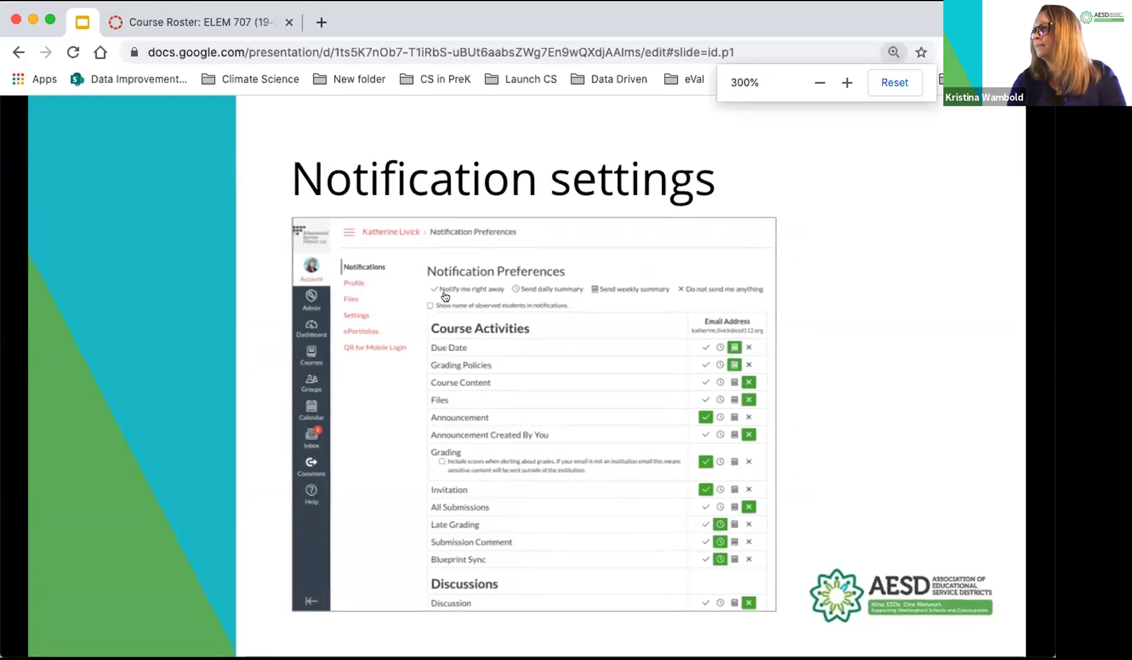
key(super+equal)
key(super+equal)
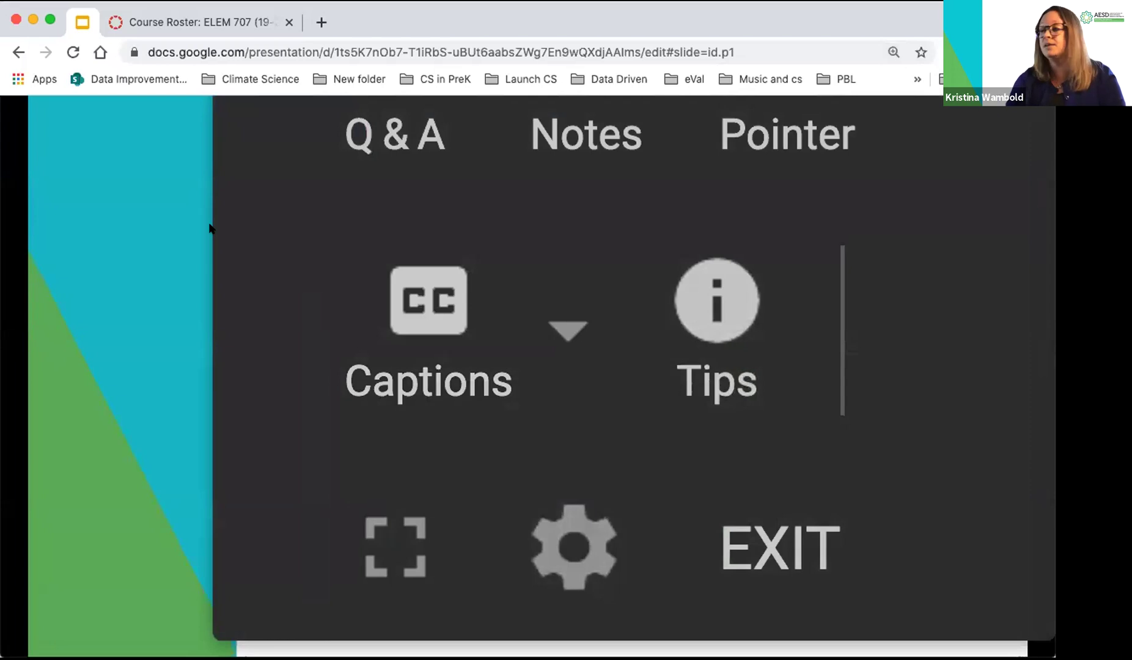
key(super+minus)
key(super+minus)
key(super+minus)
key(super+minus)
key(super+minus)
key(super+minus)
key(super+minus)
key(super+minus)
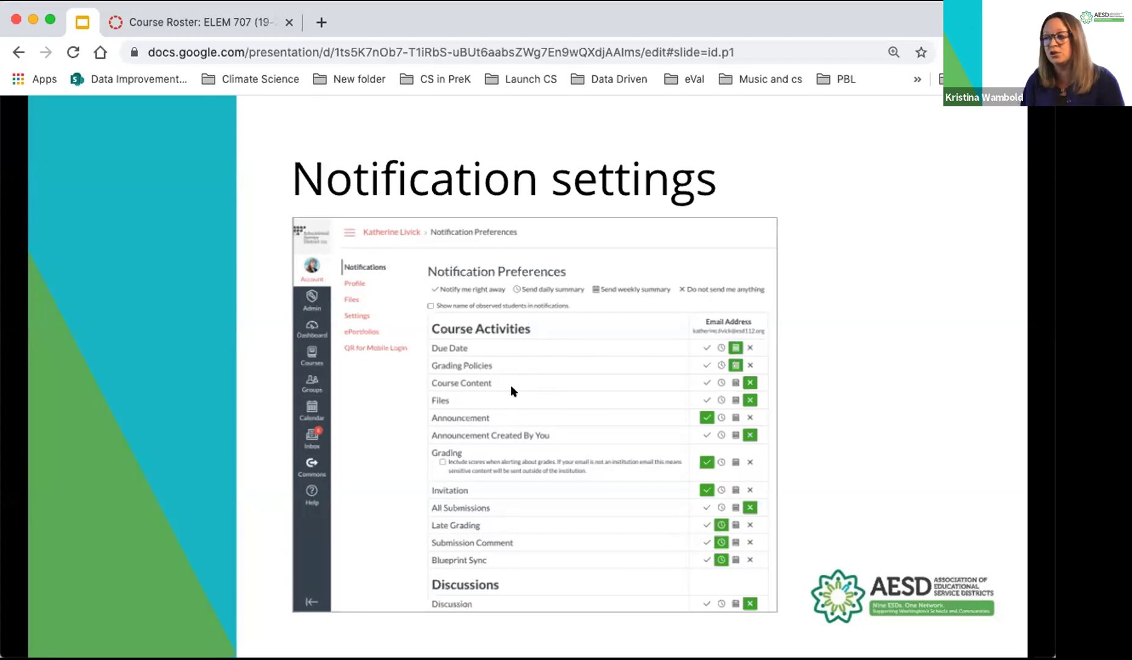
click(594, 444)
click(84, 618)
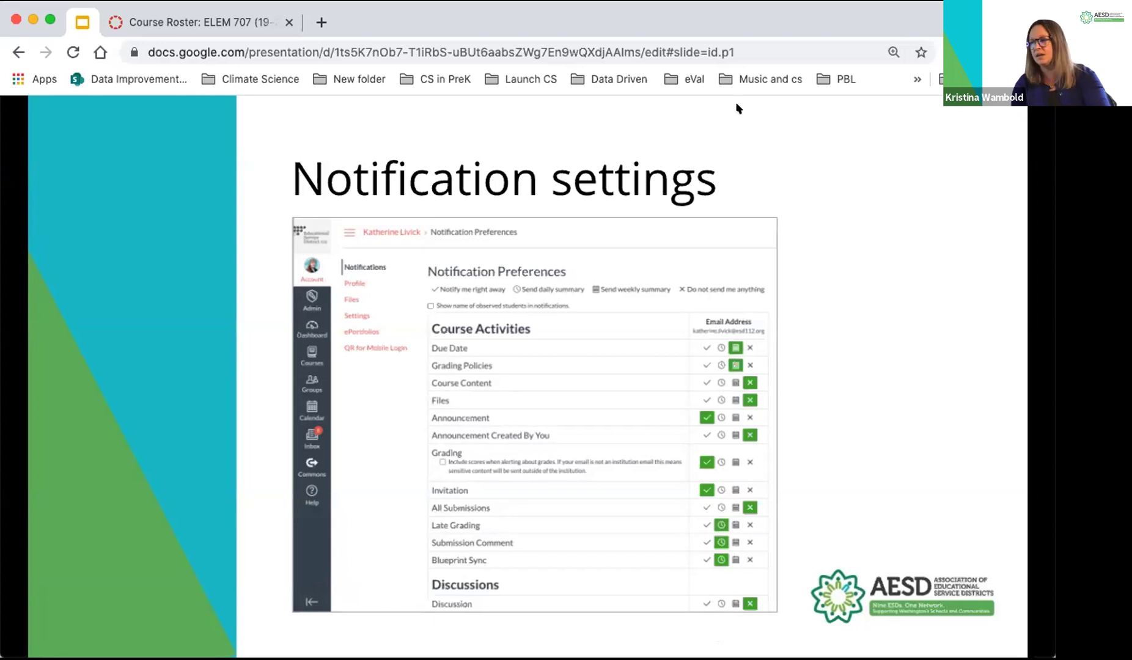
Switch to the Social Studies Methods course in Canvas and start a new assignment from its assignment list
click(236, 23)
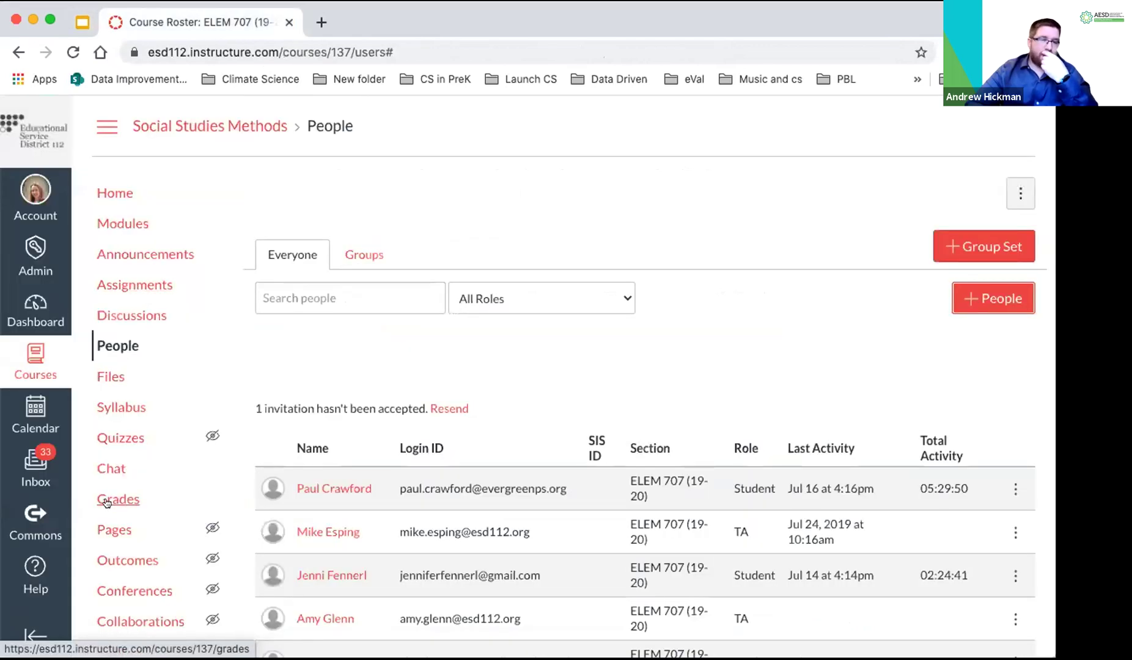
click(148, 292)
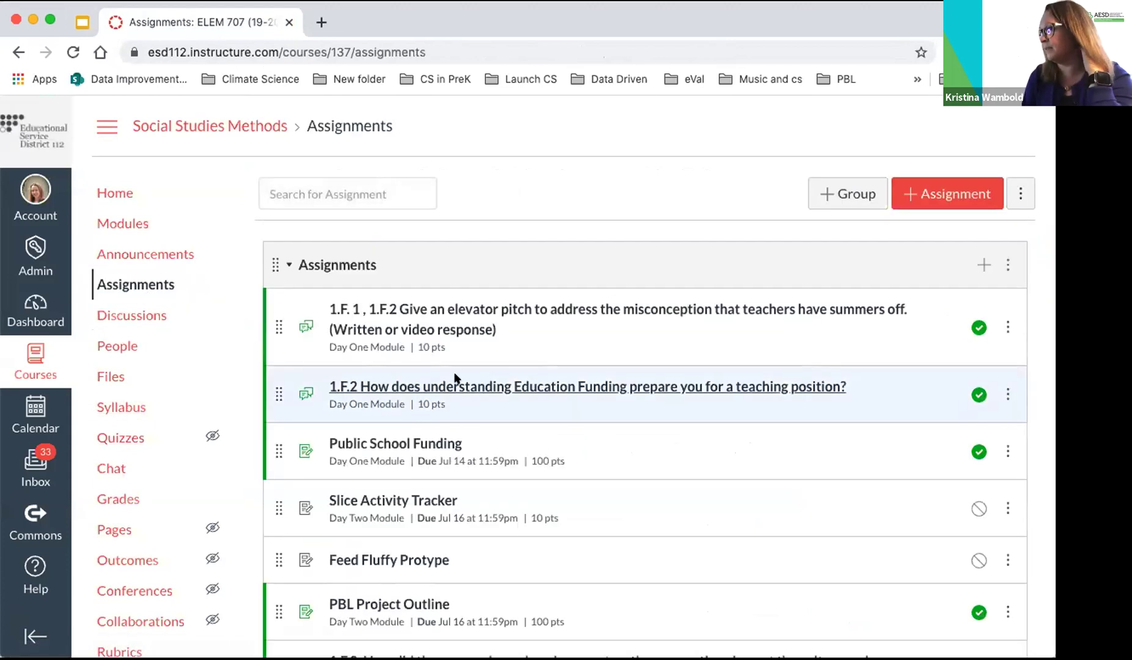
scroll(498, 404, down, 3)
scroll(498, 399, up, 3)
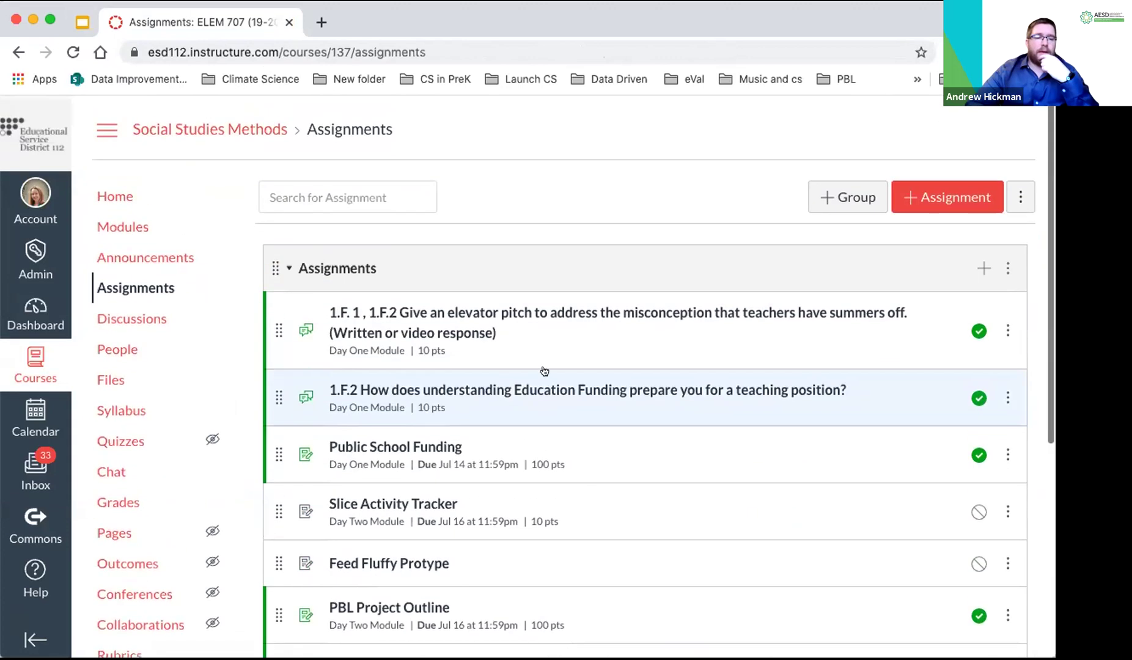
click(953, 195)
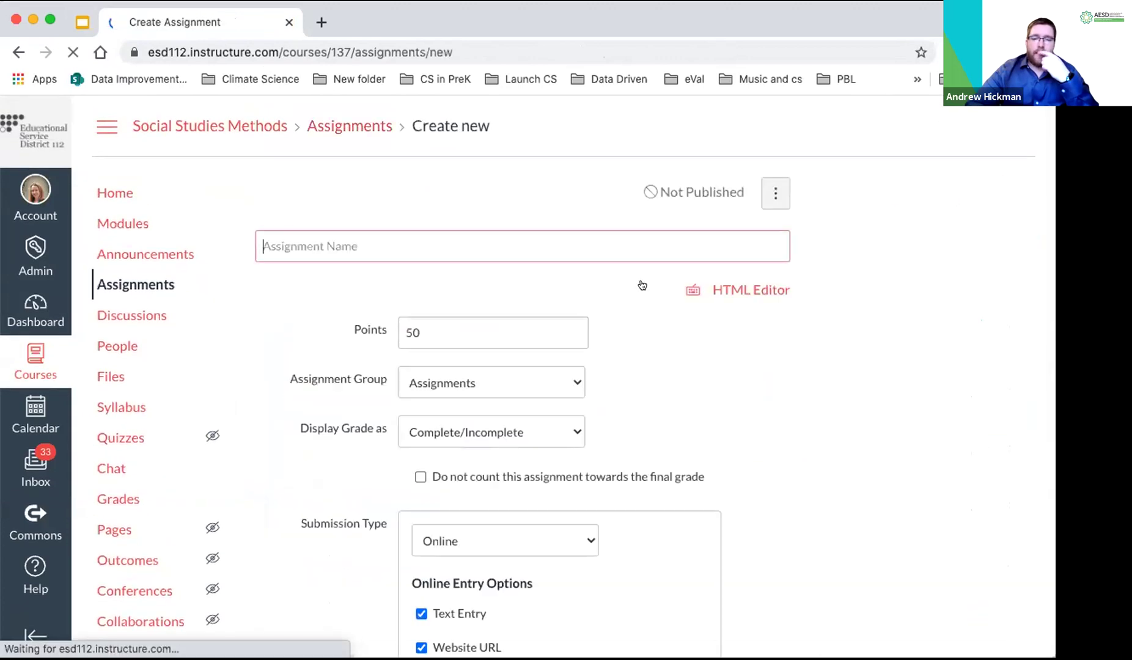
Review the new assignment form, from the name and description editor through points, submission type, attempts, peer reviews and due dates
scroll(624, 314, down, 2)
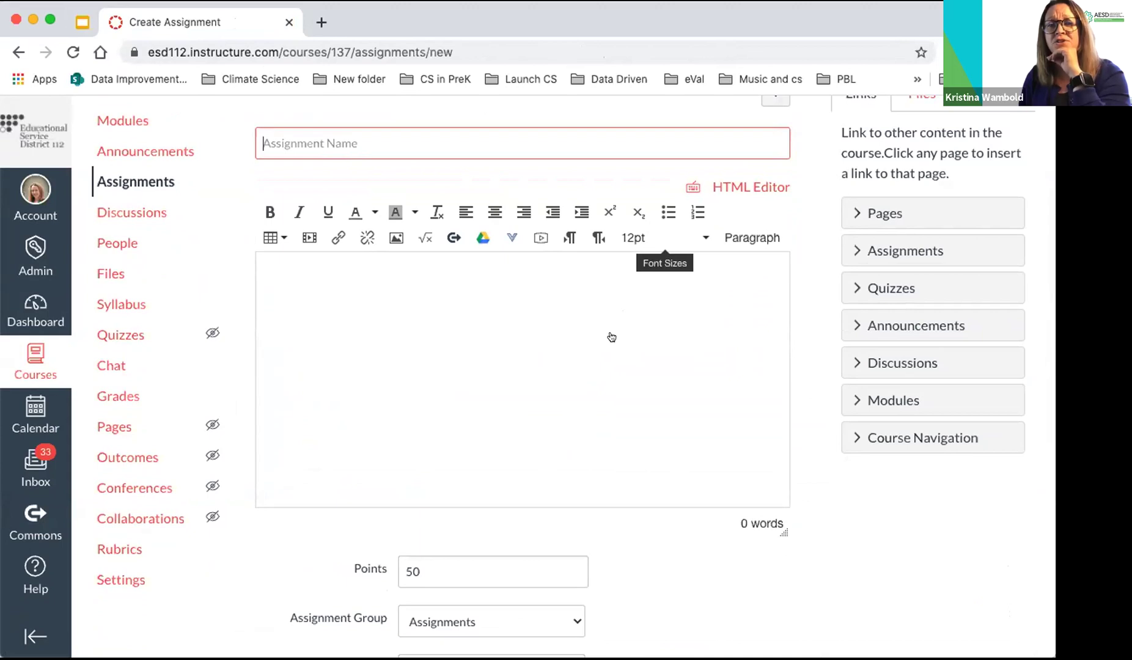
scroll(611, 337, up, 3)
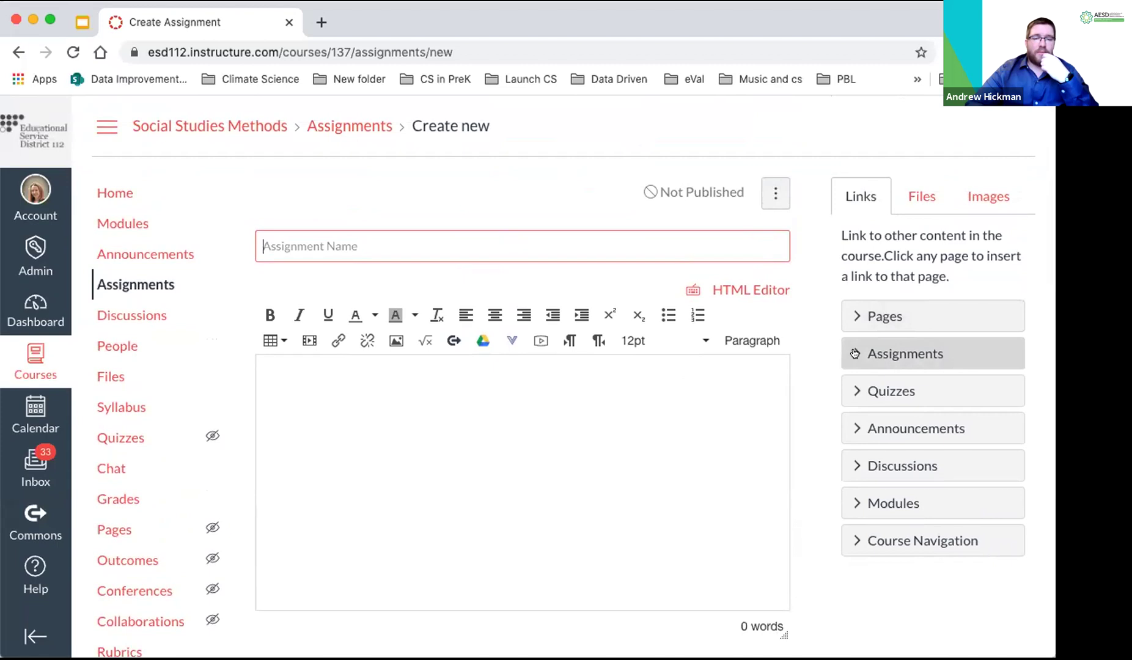
scroll(654, 400, down, 15)
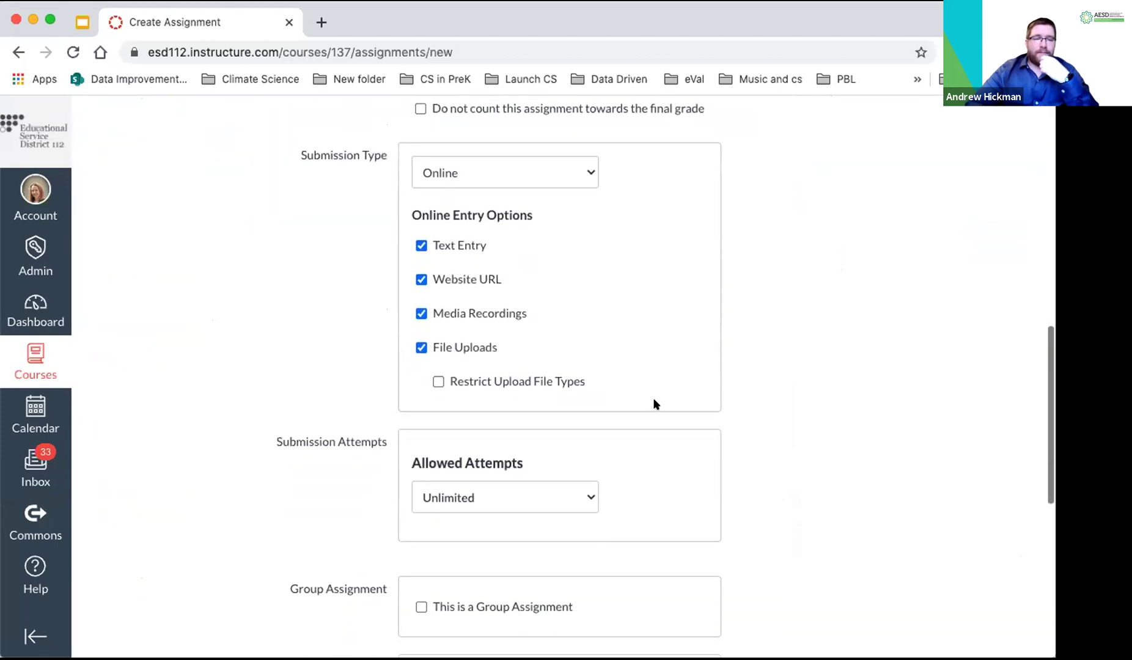
scroll(655, 403, down, 6)
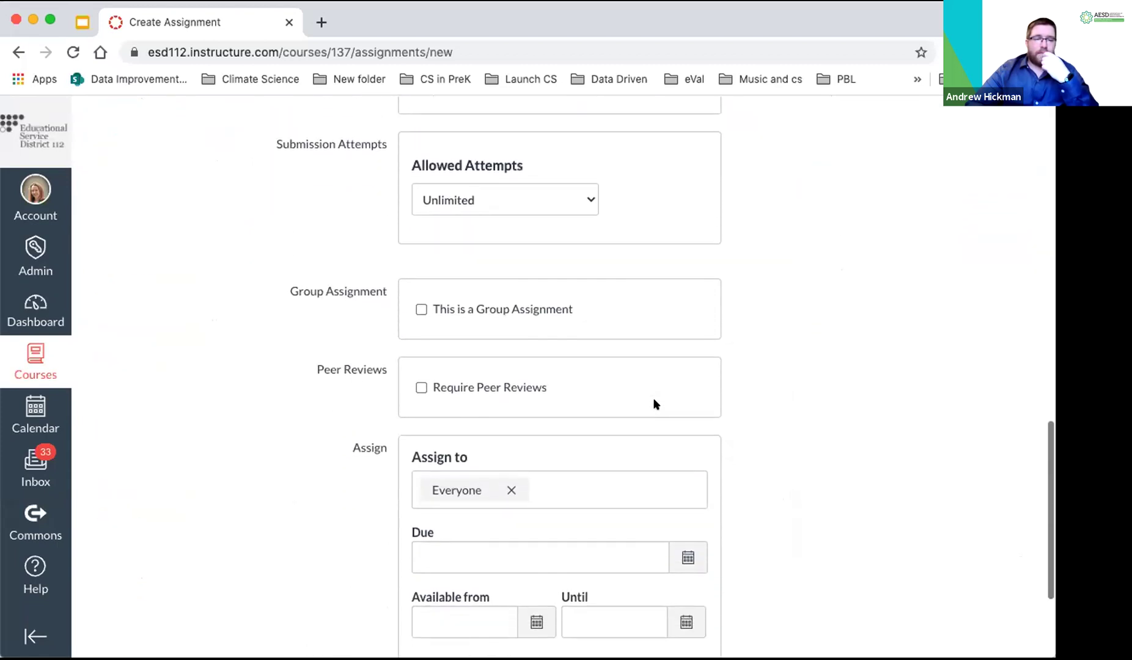
scroll(653, 403, down, 4)
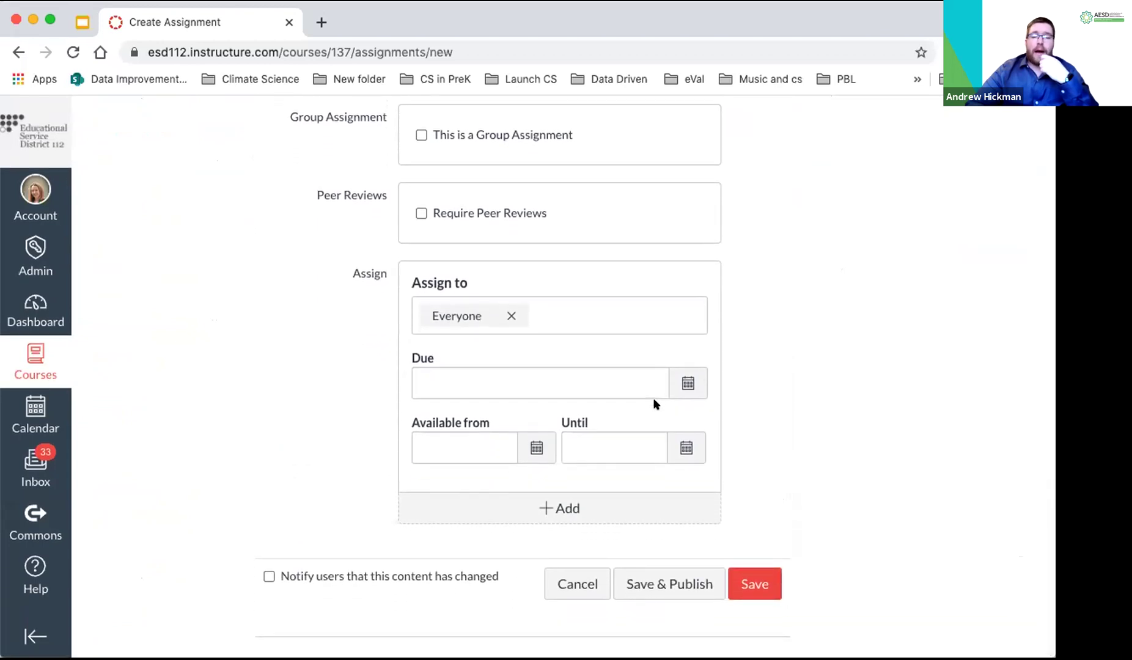
scroll(654, 403, up, 9)
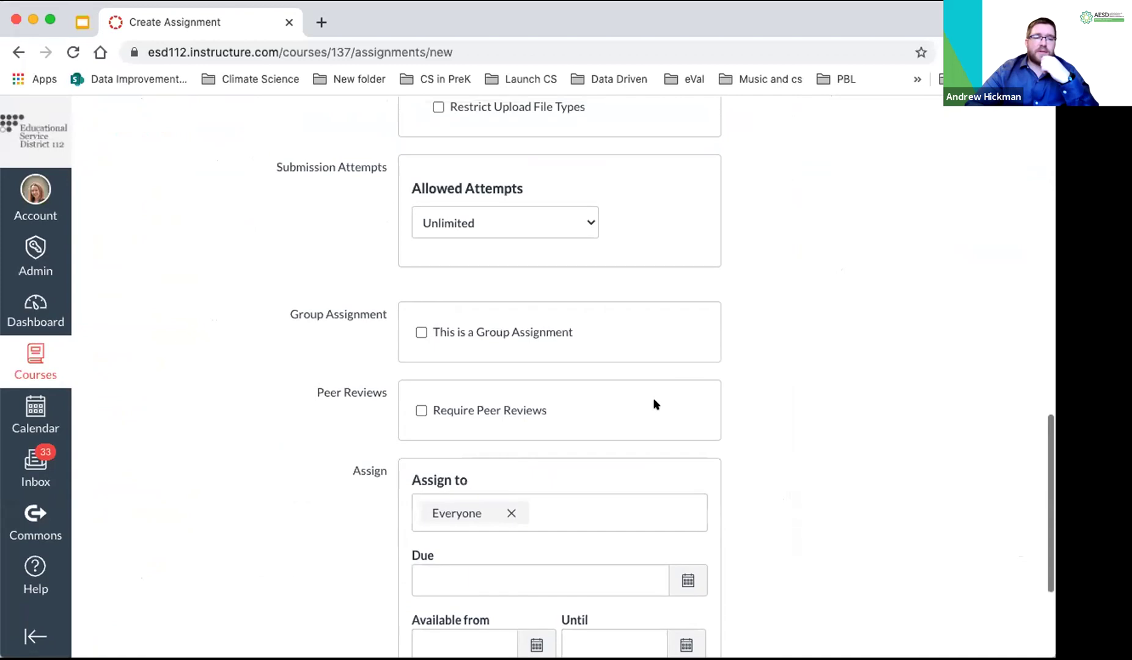
scroll(654, 403, up, 4)
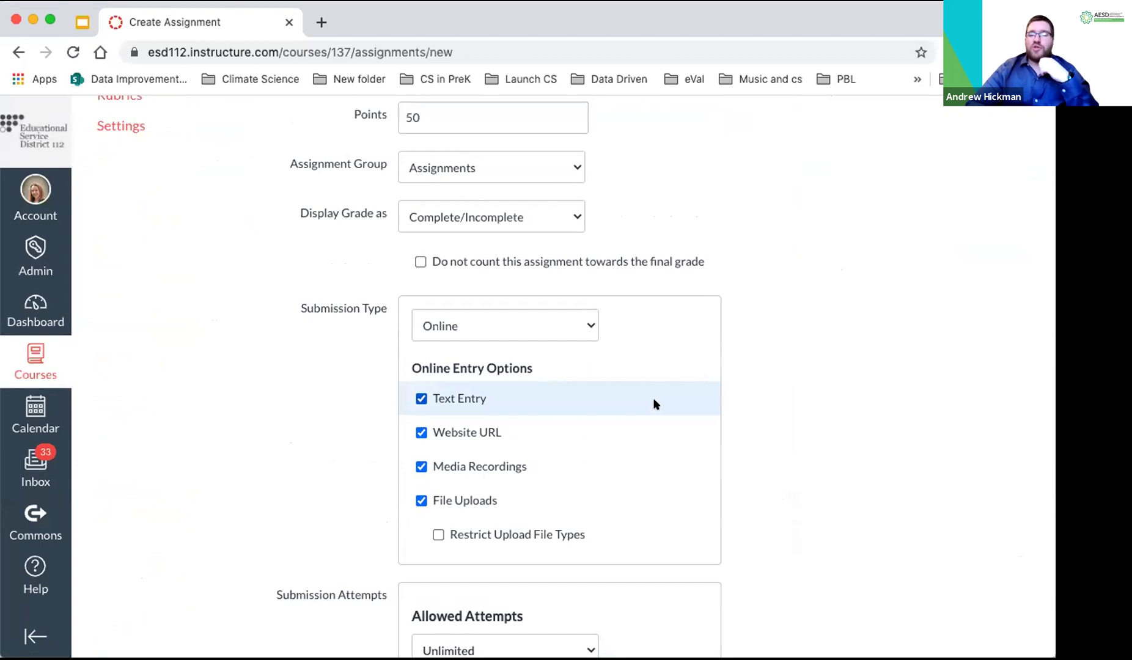
scroll(654, 403, up, 9)
scroll(654, 400, down, 4)
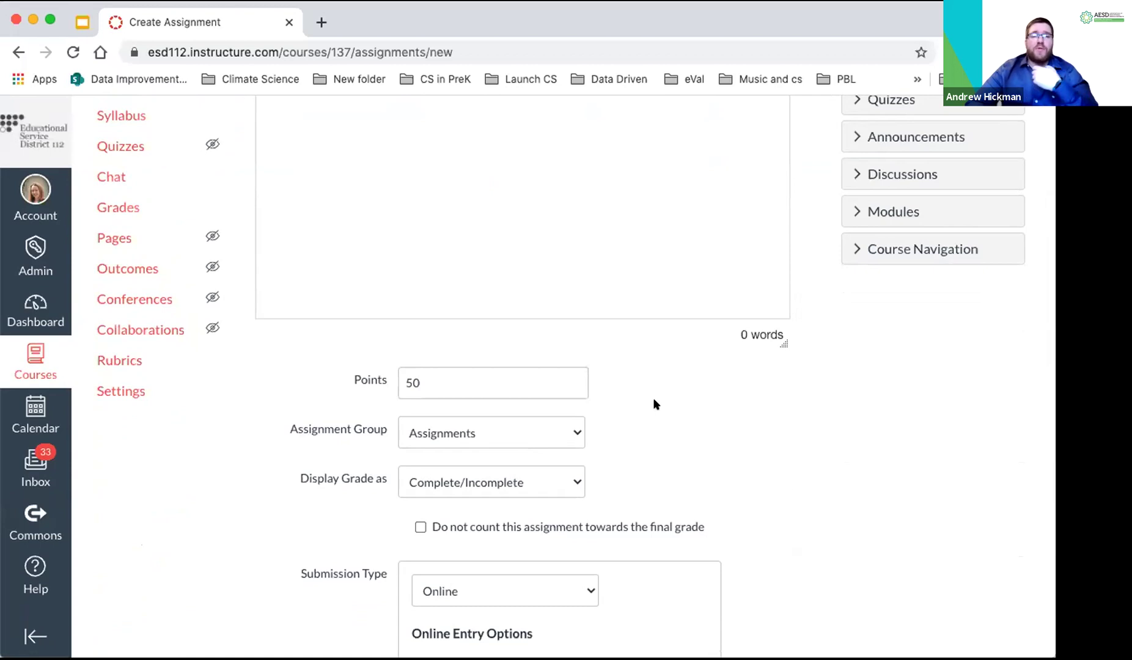
scroll(655, 405, up, 5)
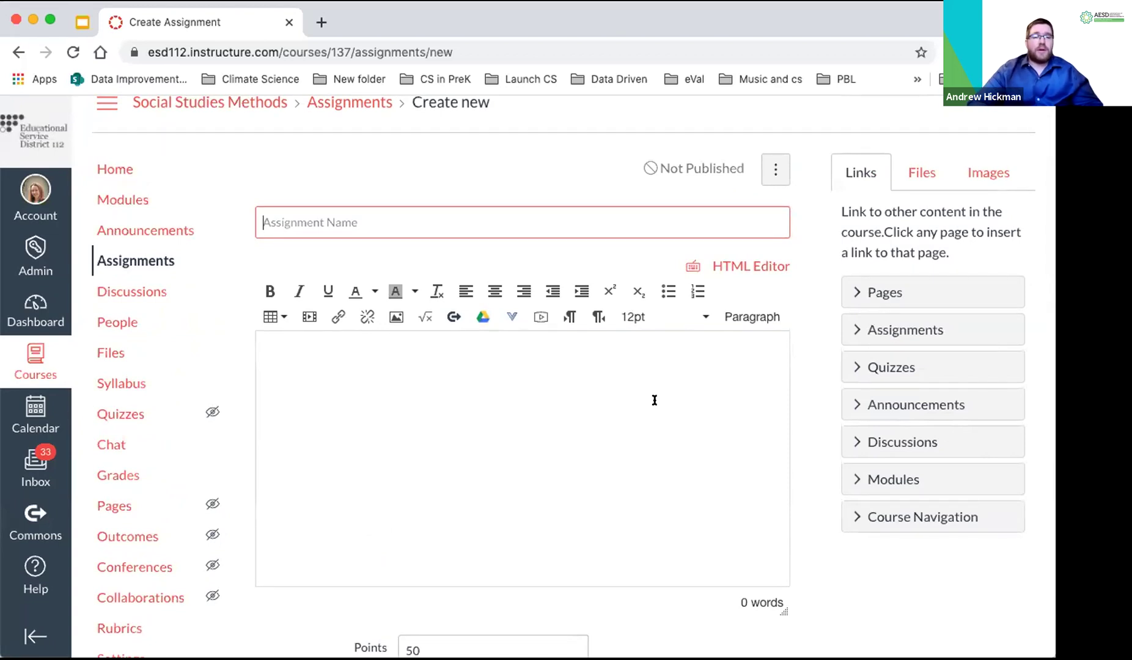
scroll(654, 399, up, 1)
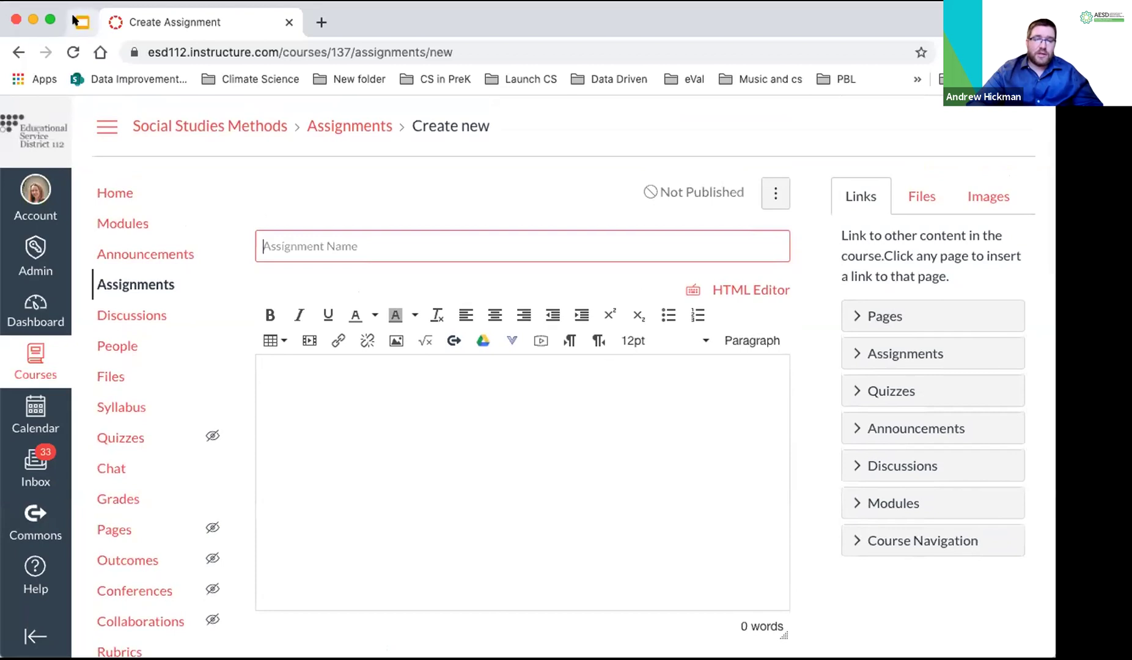
click(75, 21)
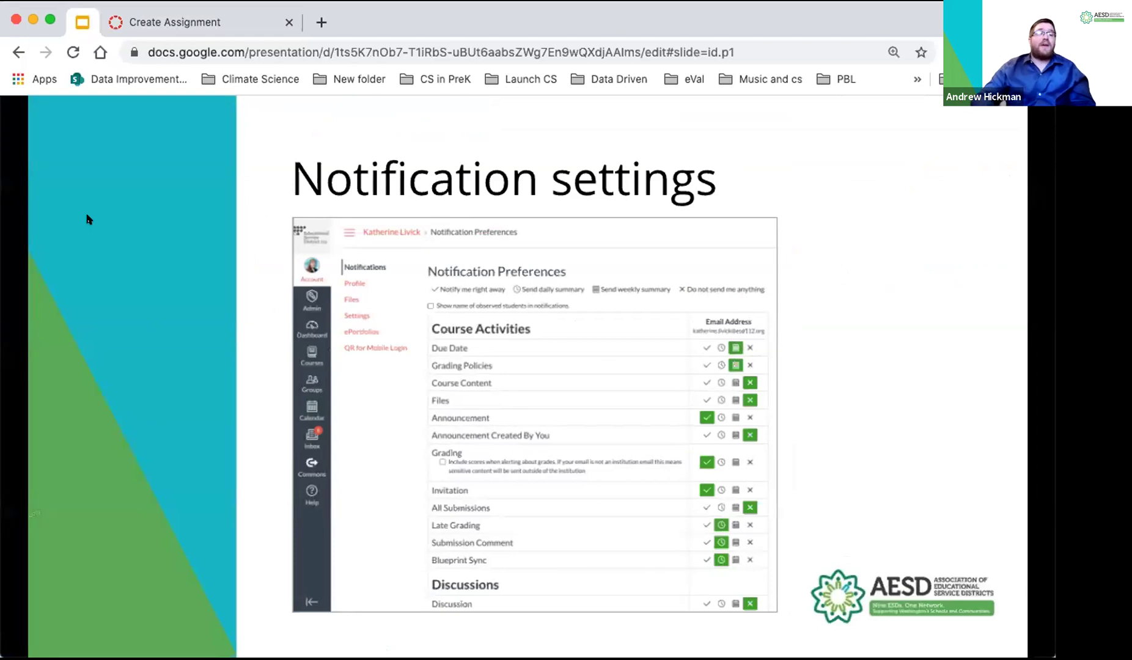
click(146, 25)
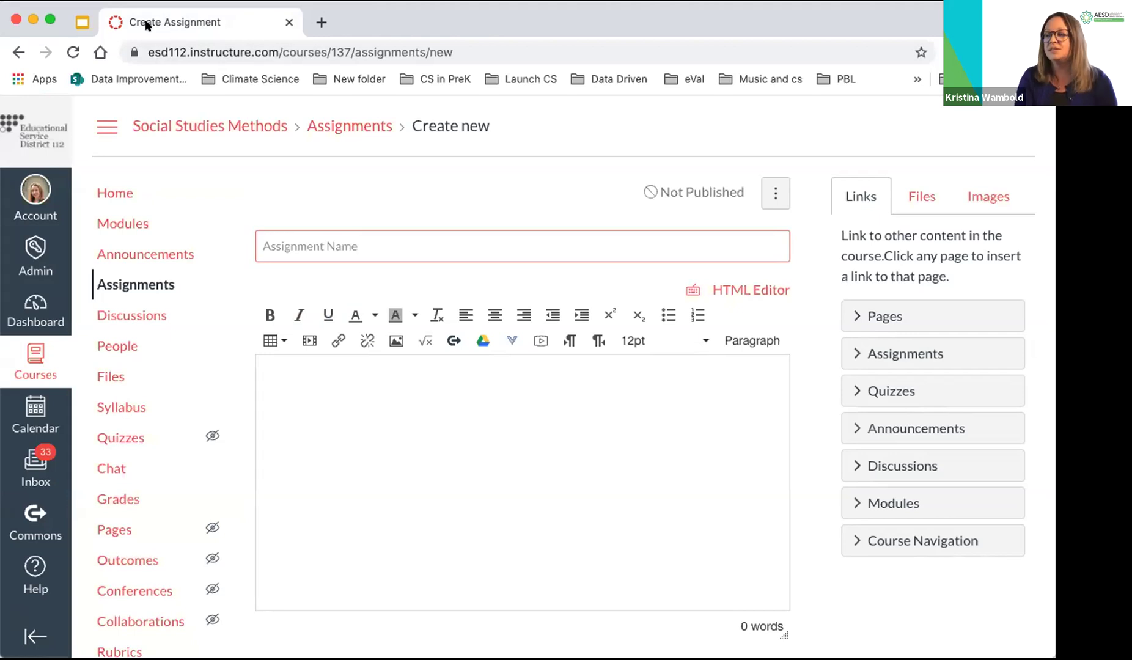
click(82, 22)
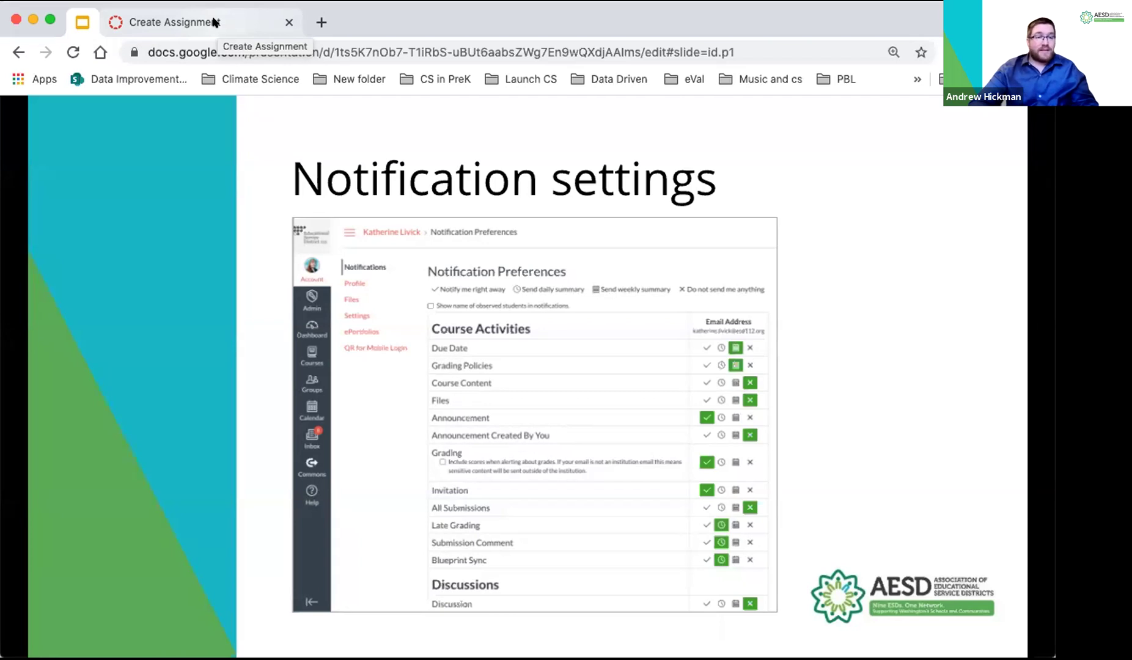
click(213, 22)
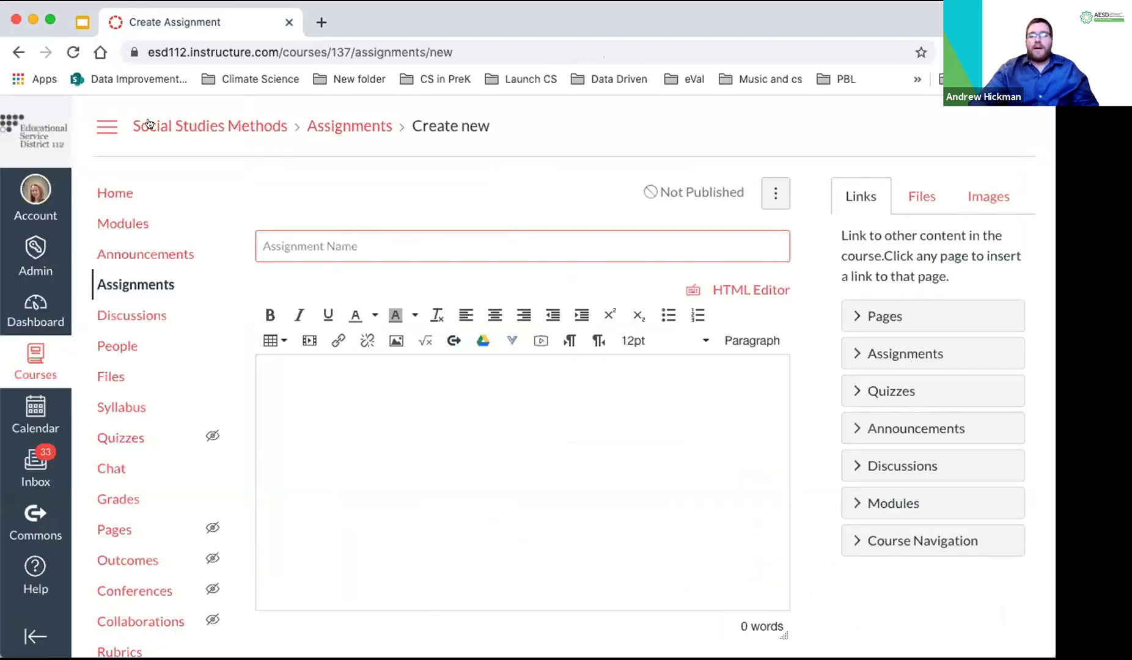
scroll(27, 559, down, 2)
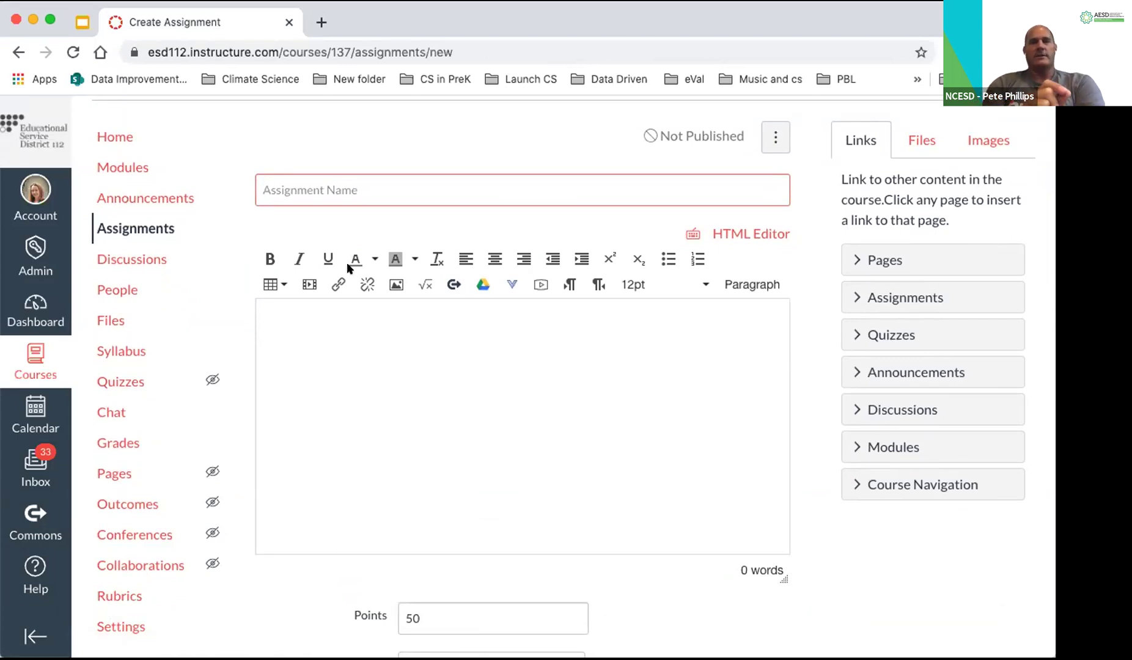
click(78, 14)
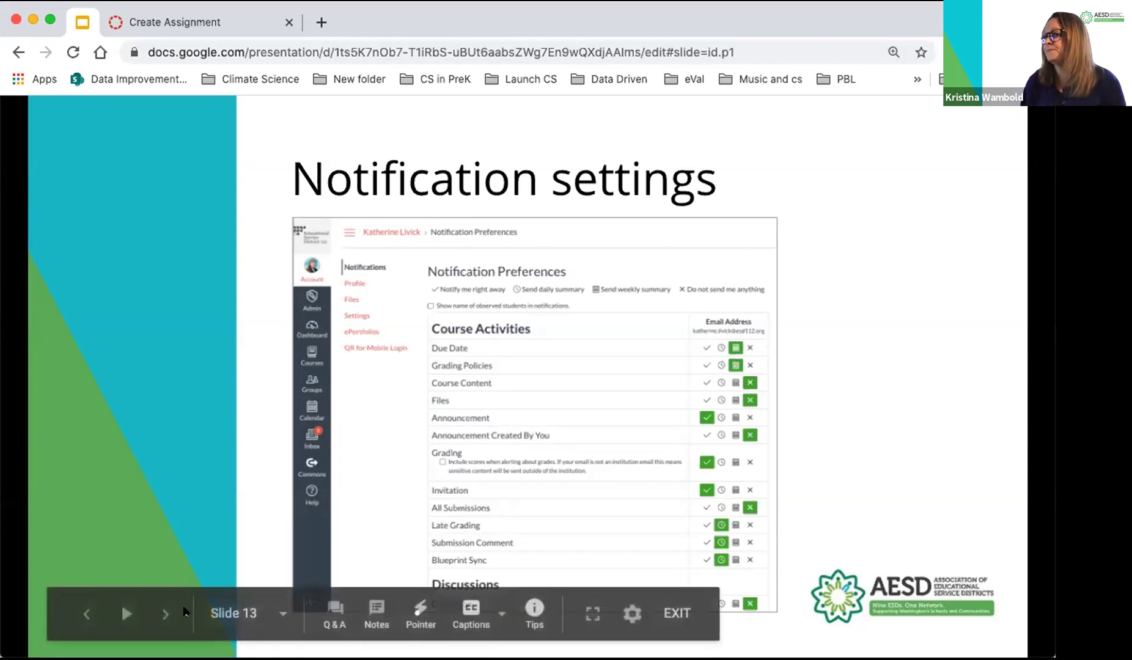
Return to Canvas, open Commons and dismiss the update notice for the Canvas Essentials Guidebook module
click(209, 22)
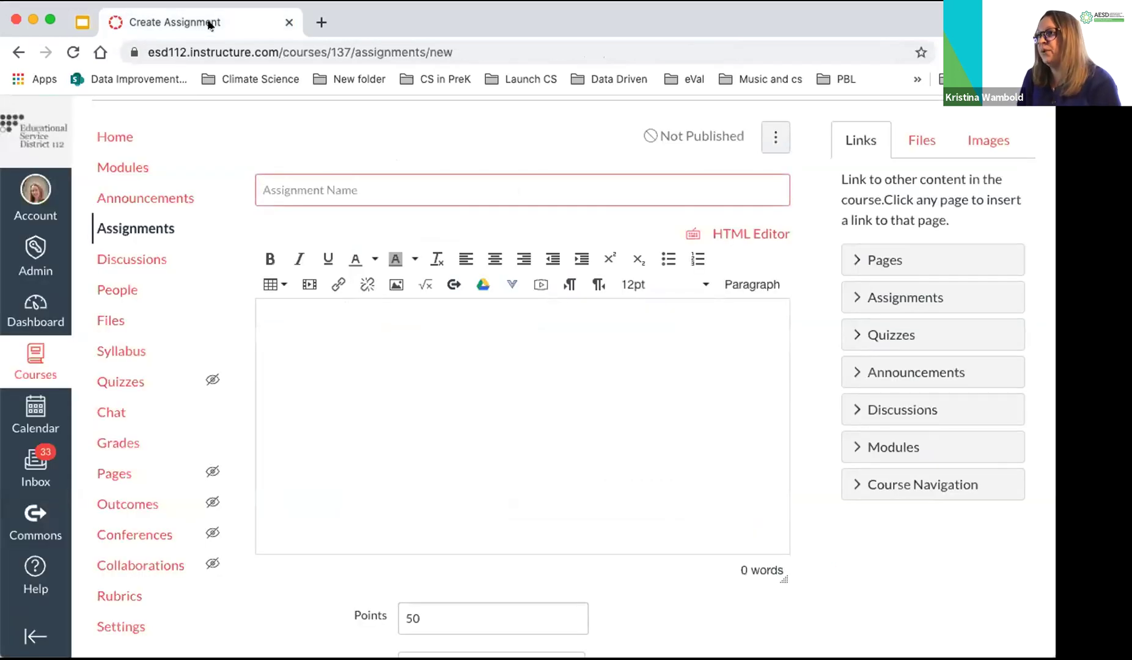
click(23, 520)
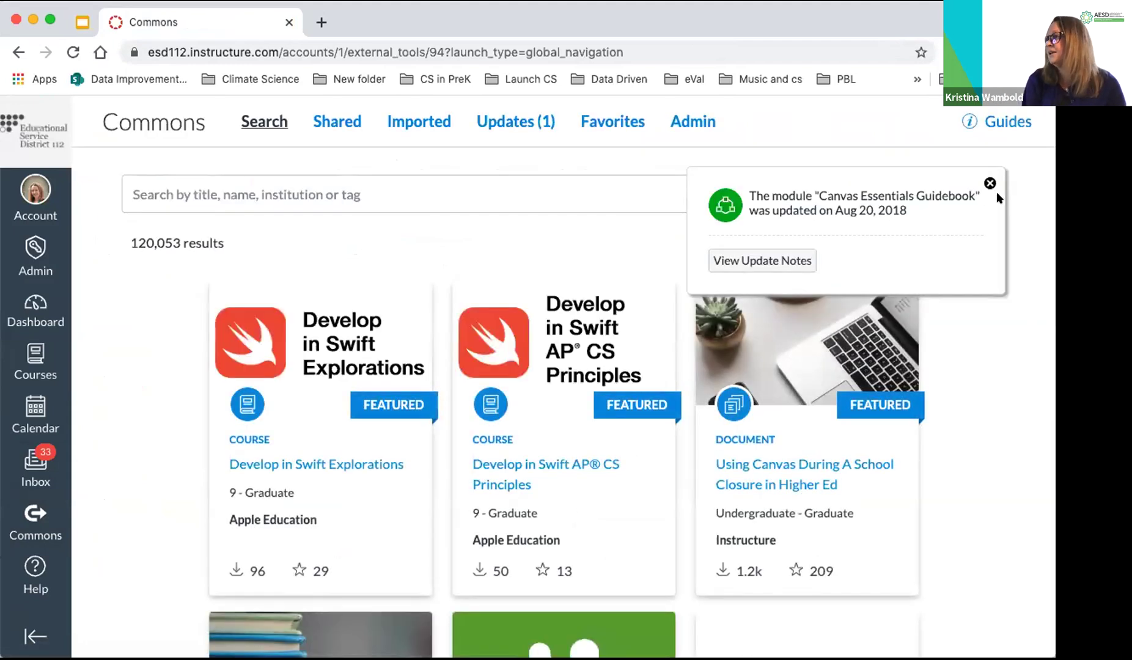
click(987, 183)
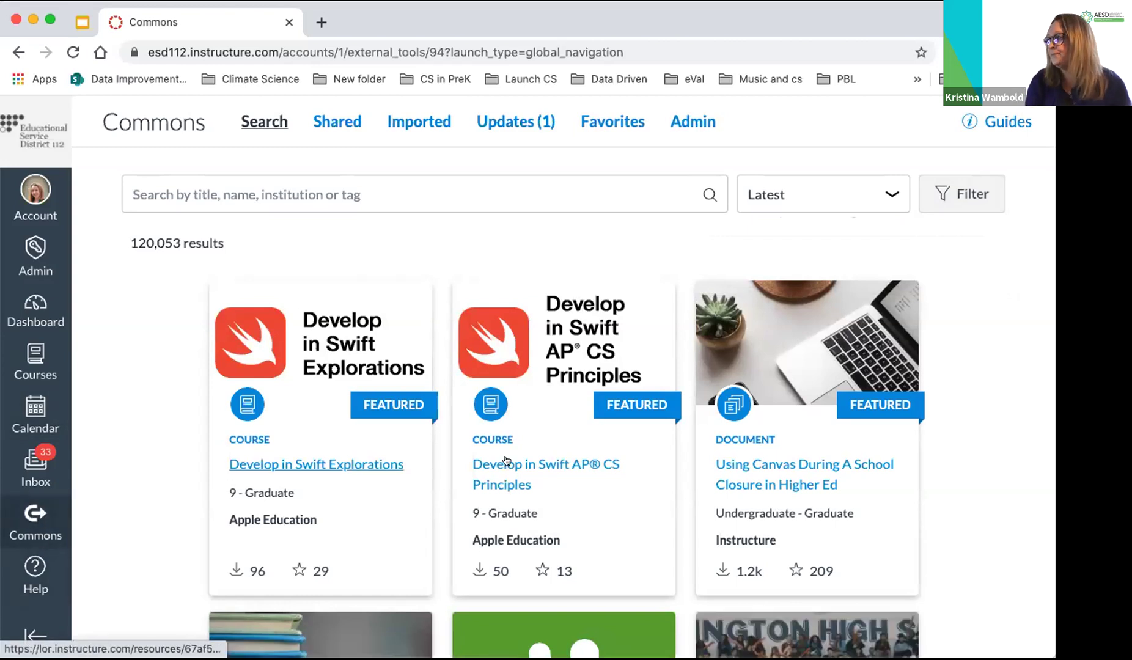
Browse the featured and latest shared courses, documents, assignments, quizzes and modules in the Commons resource list
scroll(504, 460, down, 2)
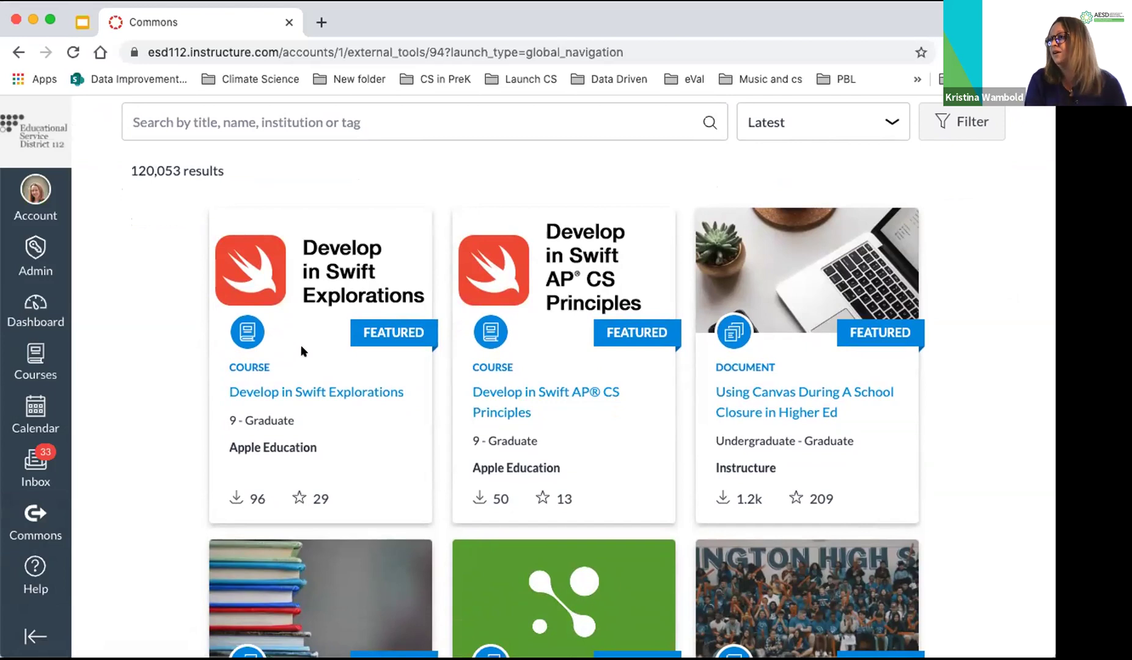
scroll(301, 350, down, 1)
scroll(302, 350, down, 5)
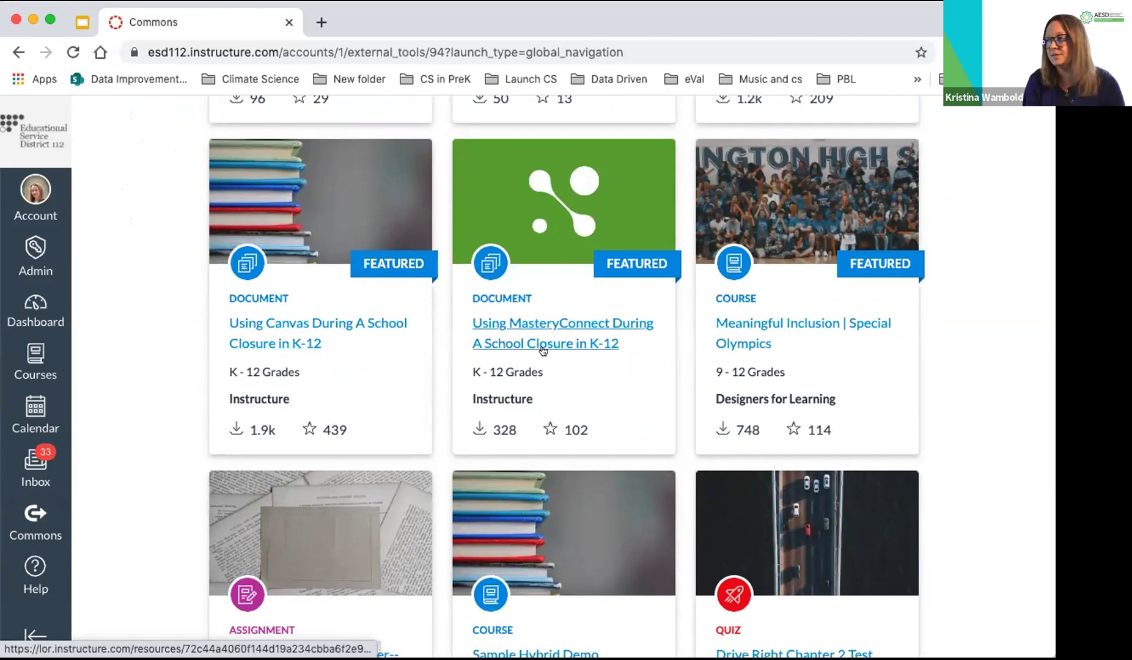
scroll(545, 360, up, 1)
scroll(544, 361, down, 3)
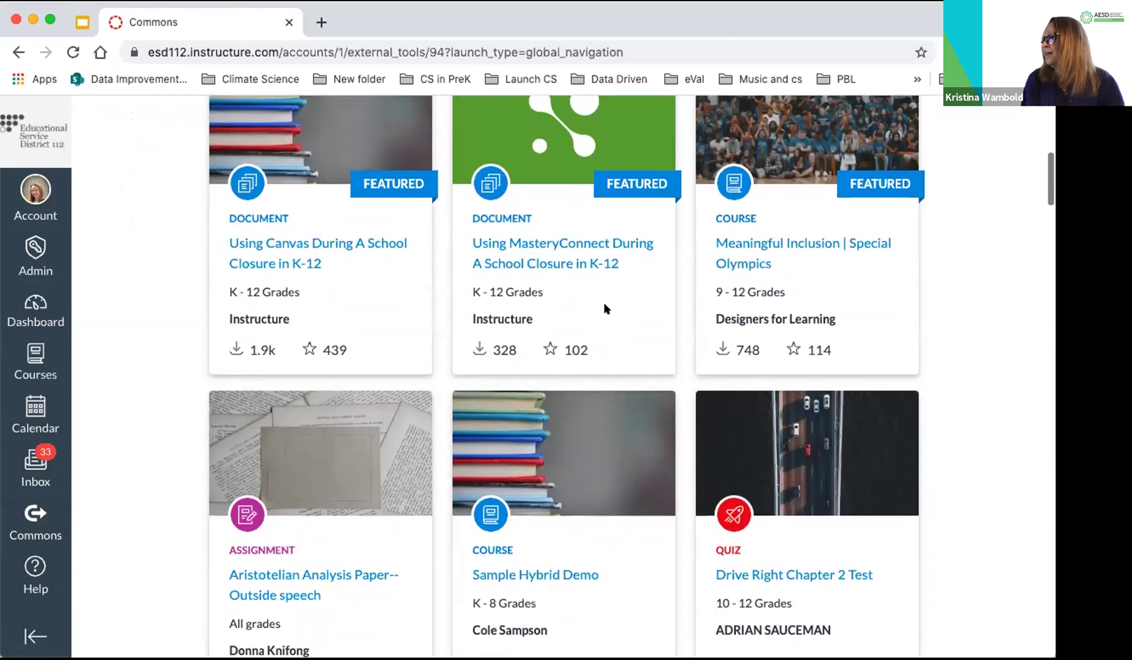
scroll(564, 413, down, 7)
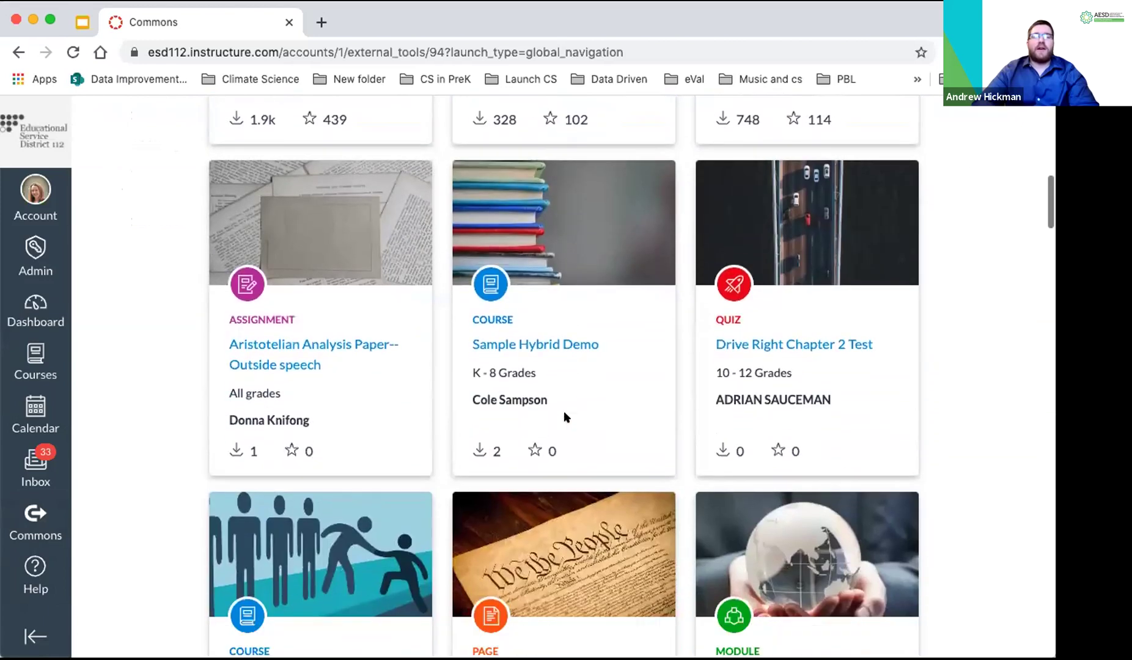
scroll(564, 413, down, 4)
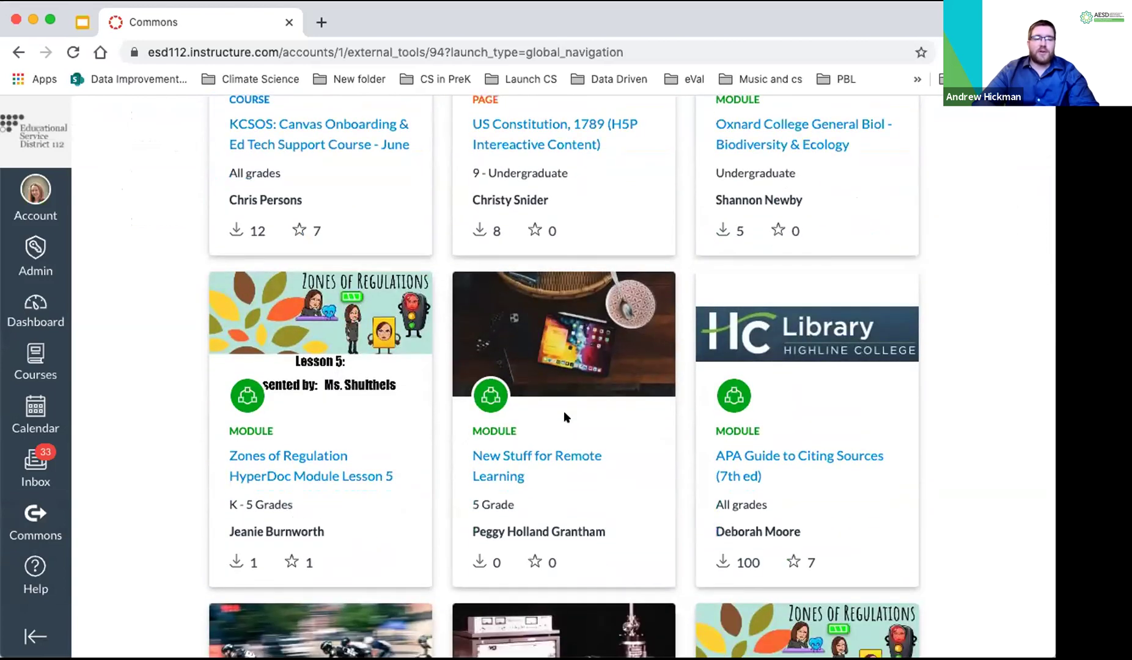
scroll(563, 416, down, 6)
scroll(563, 416, down, 7)
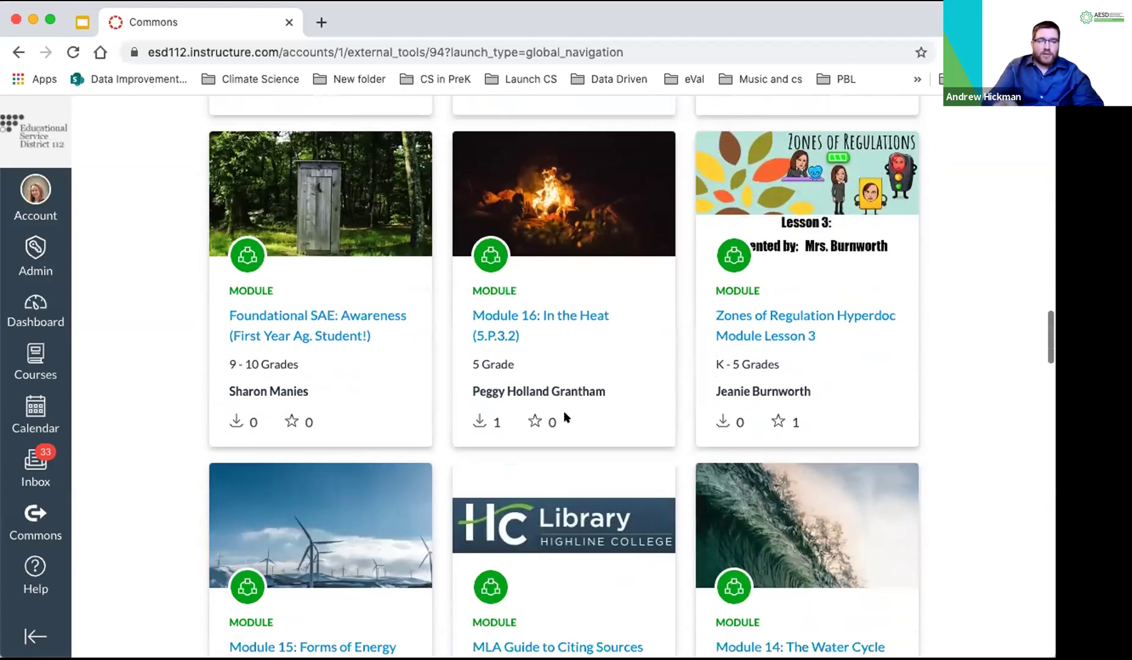
scroll(563, 414, down, 5)
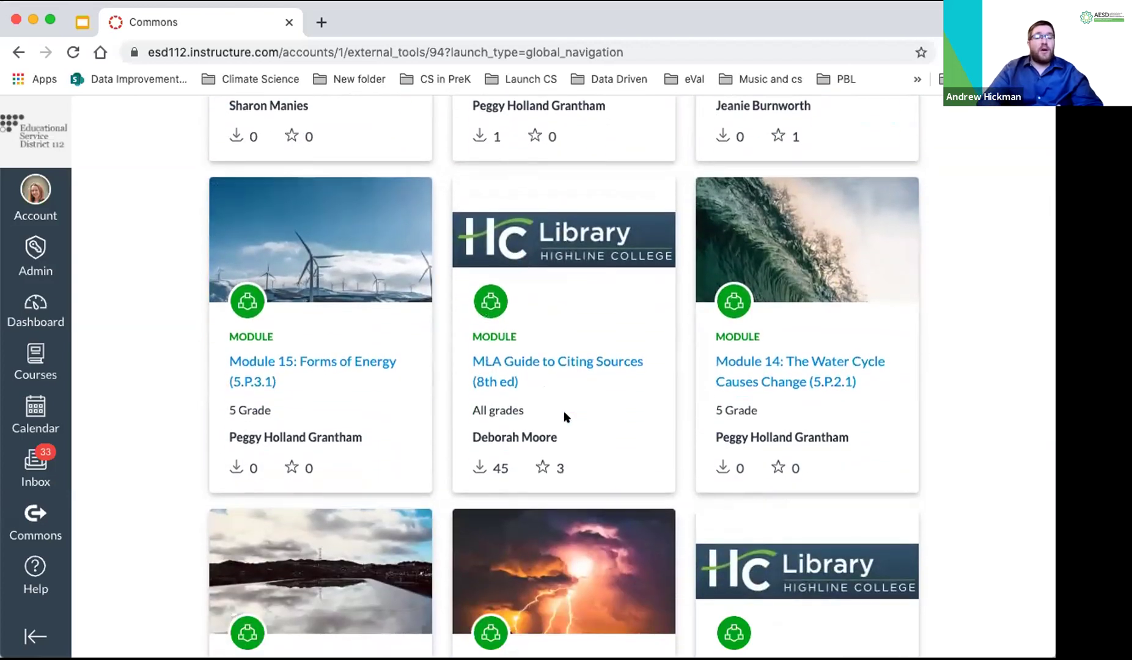
scroll(566, 415, down, 7)
scroll(566, 418, down, 3)
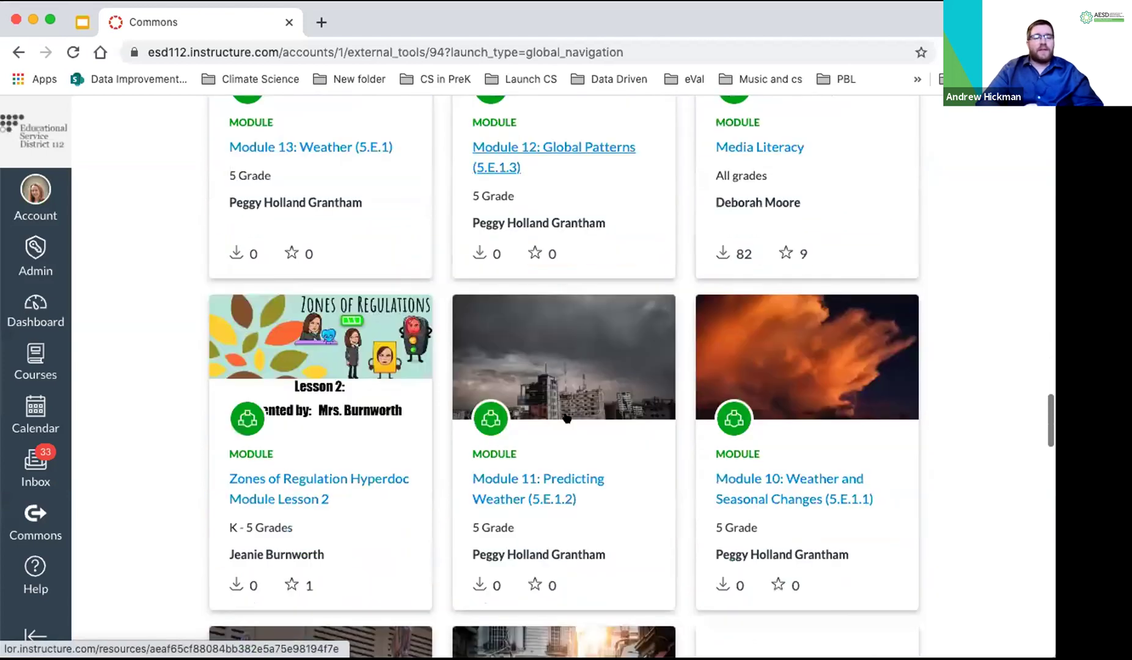
Look through the 5th grade science and library skills modules in the list, and check the available sort orders
scroll(567, 418, down, 10)
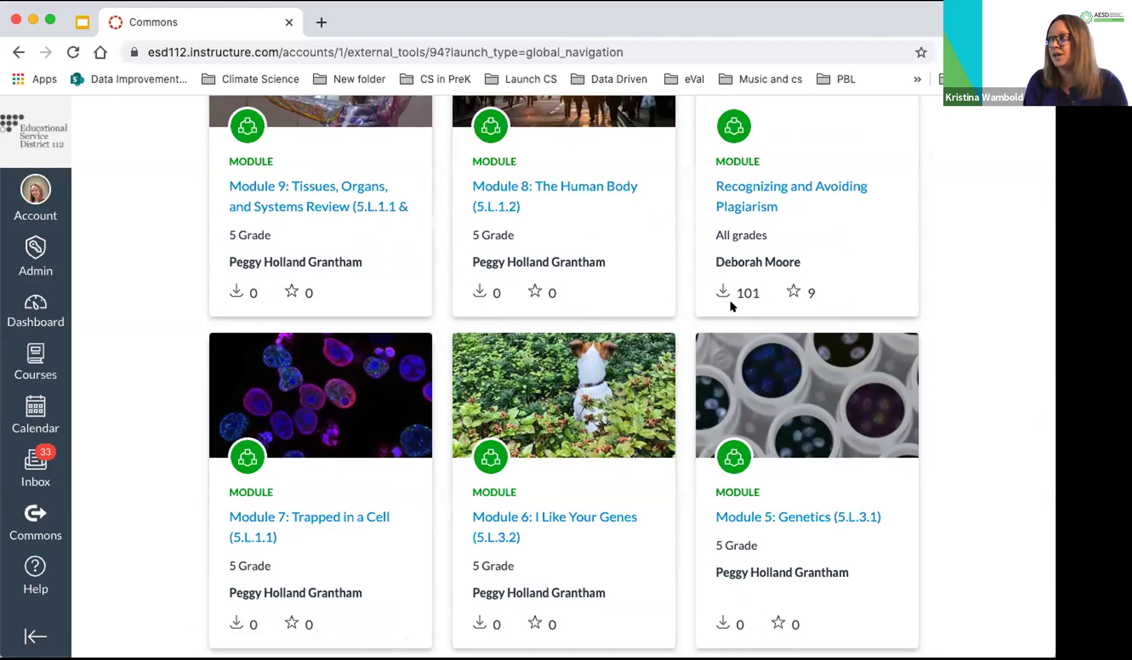
scroll(816, 214, up, 1)
scroll(815, 214, up, 1)
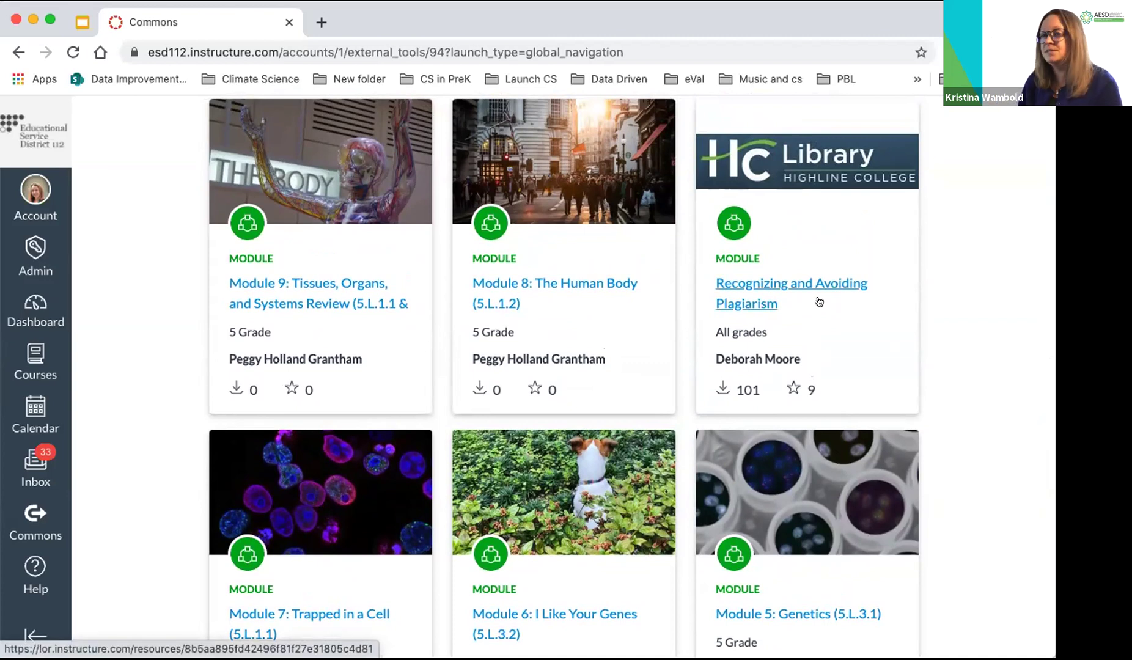
scroll(818, 301, up, 12)
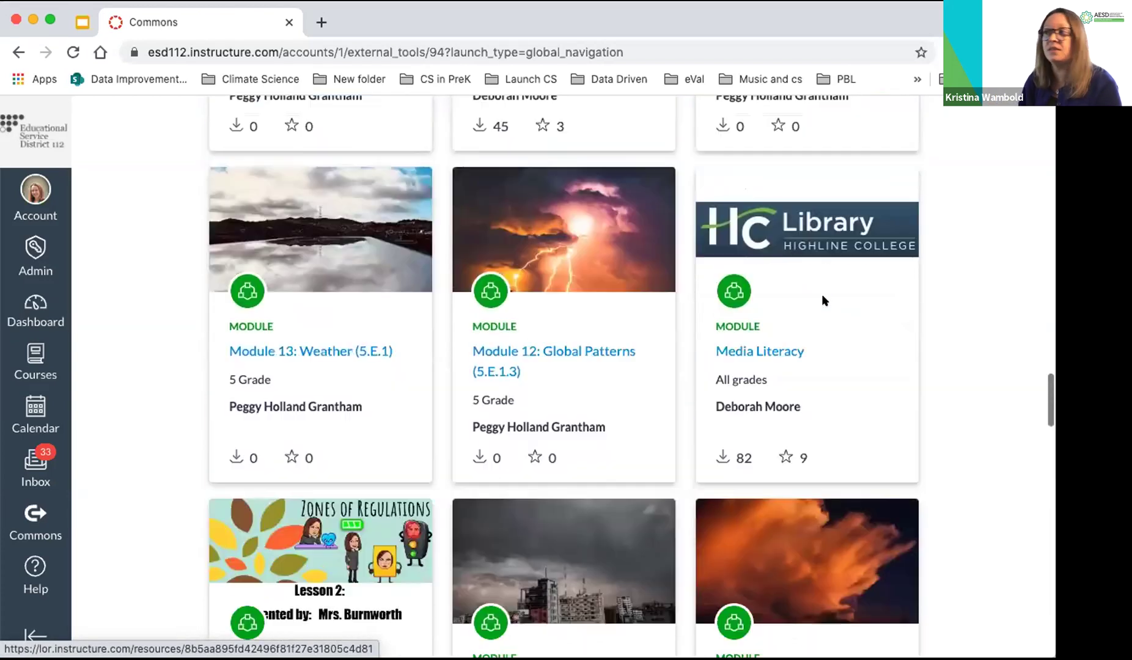
scroll(822, 300, up, 15)
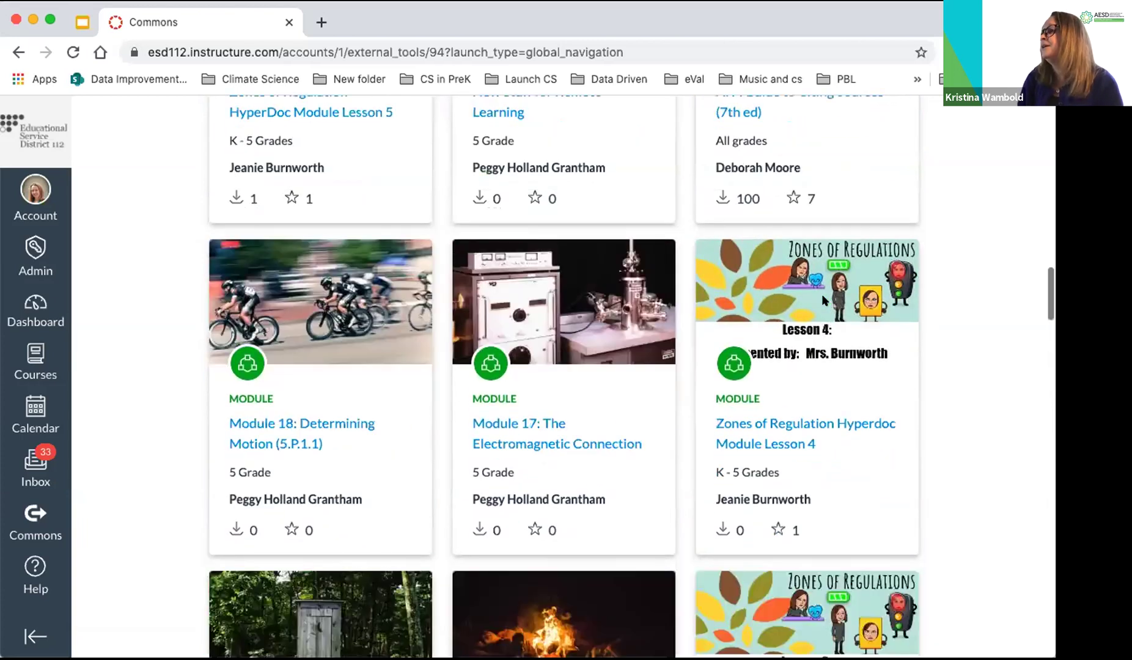
scroll(821, 293, up, 20)
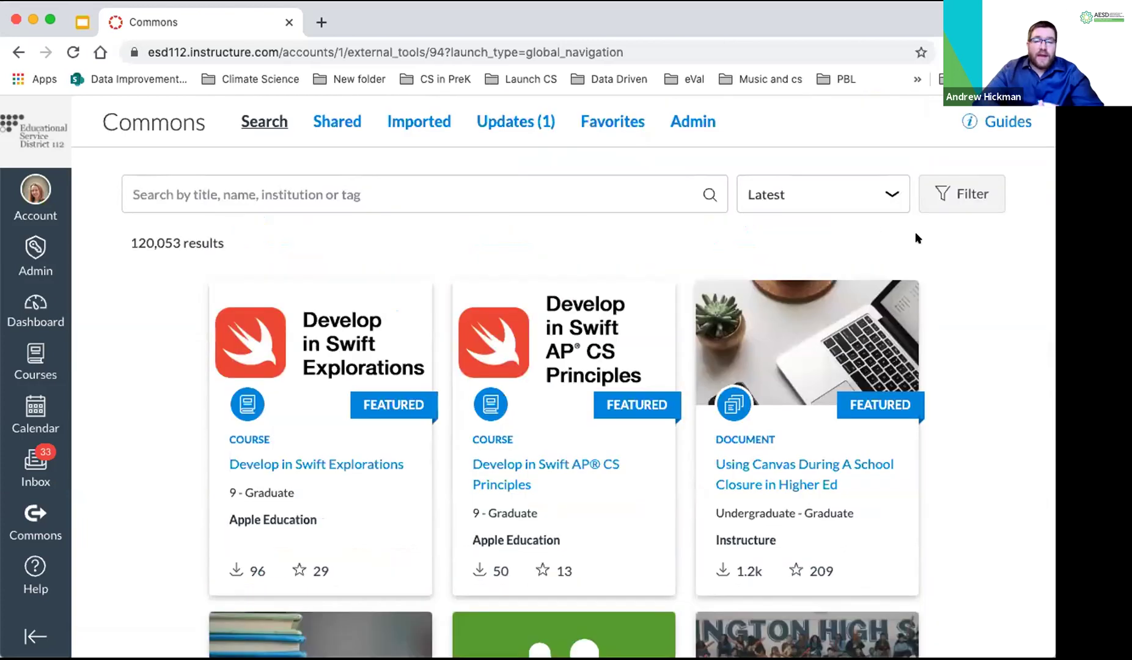
click(887, 194)
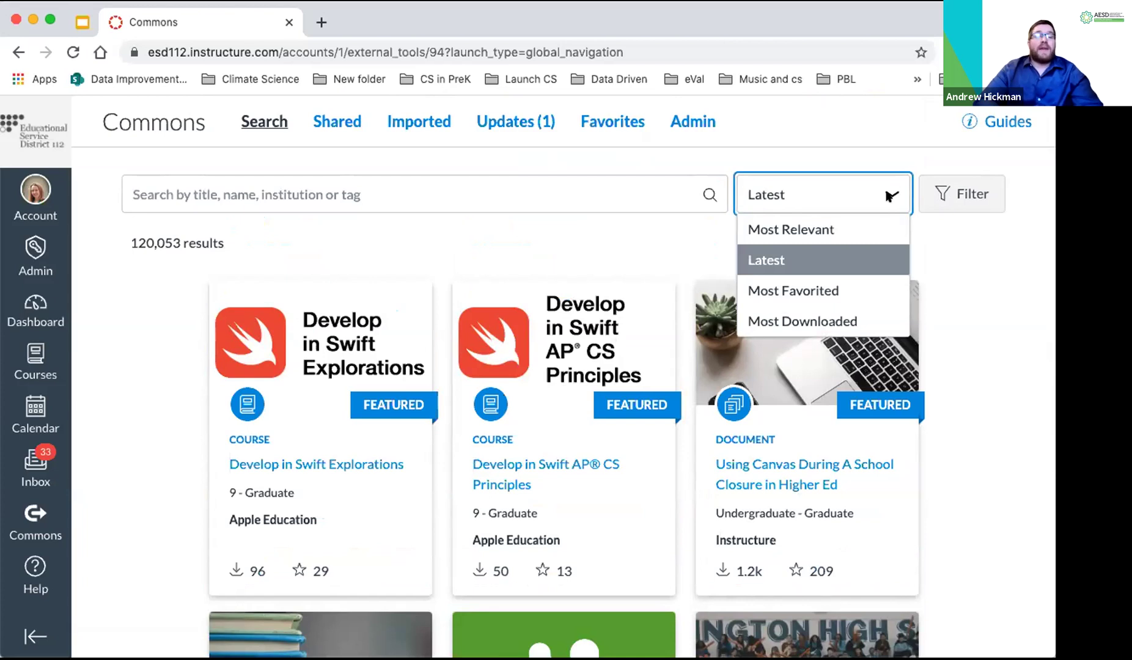
click(889, 195)
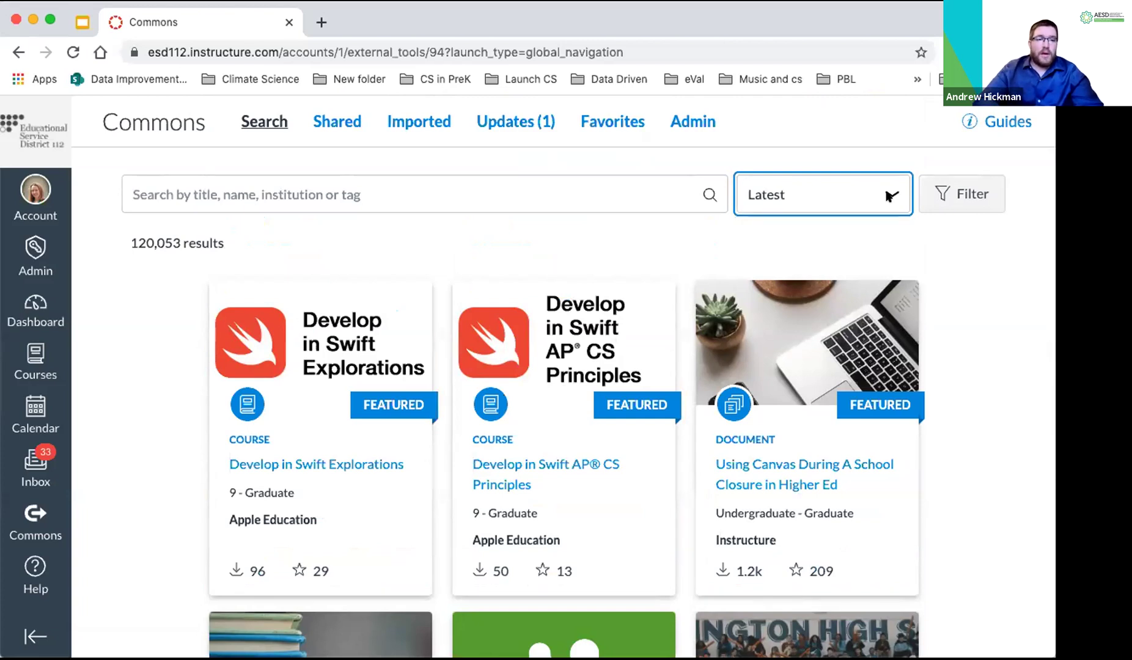
Search Commons by a person's first name and look through the matching pages, quizzes, modules and courses
click(576, 191)
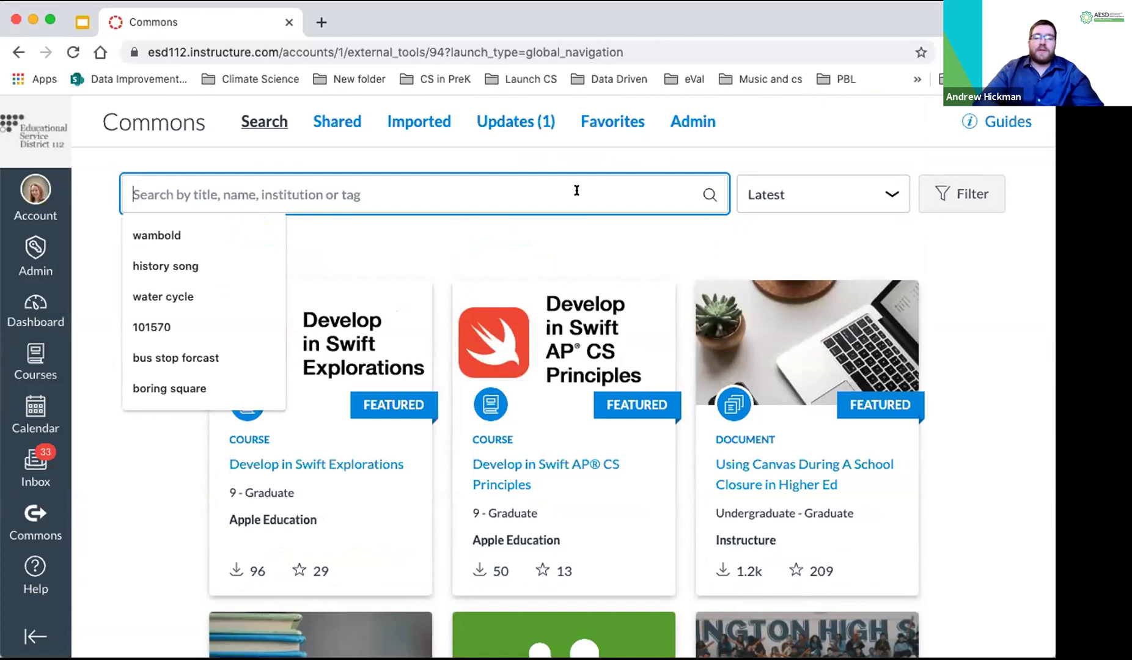
text(andrew)
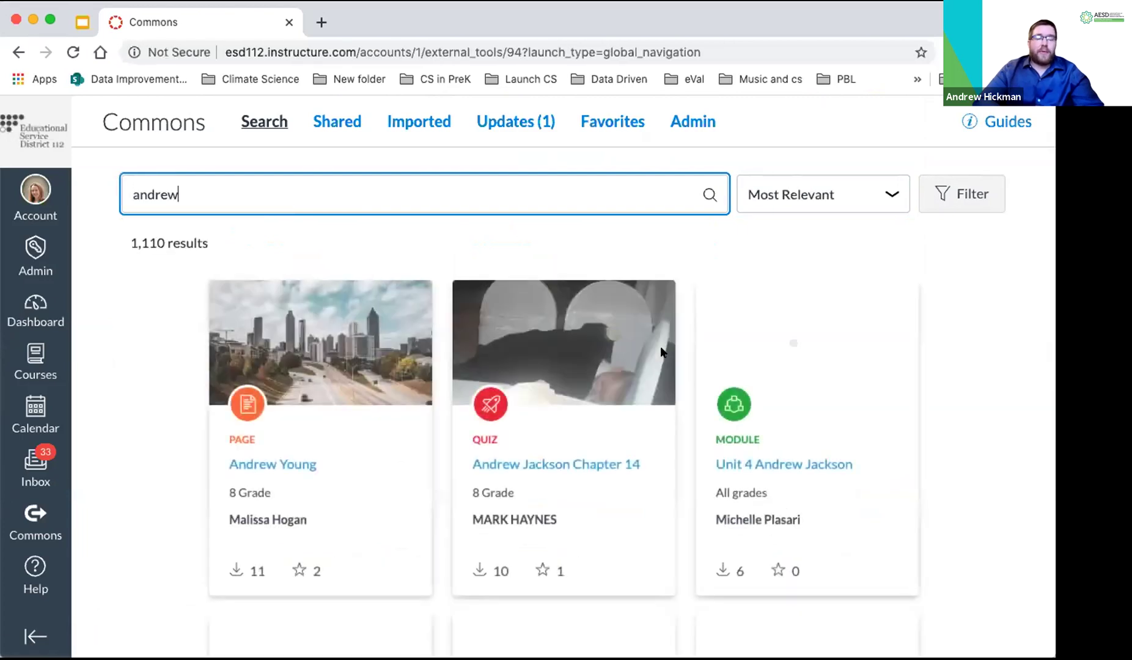
scroll(660, 352, down, 5)
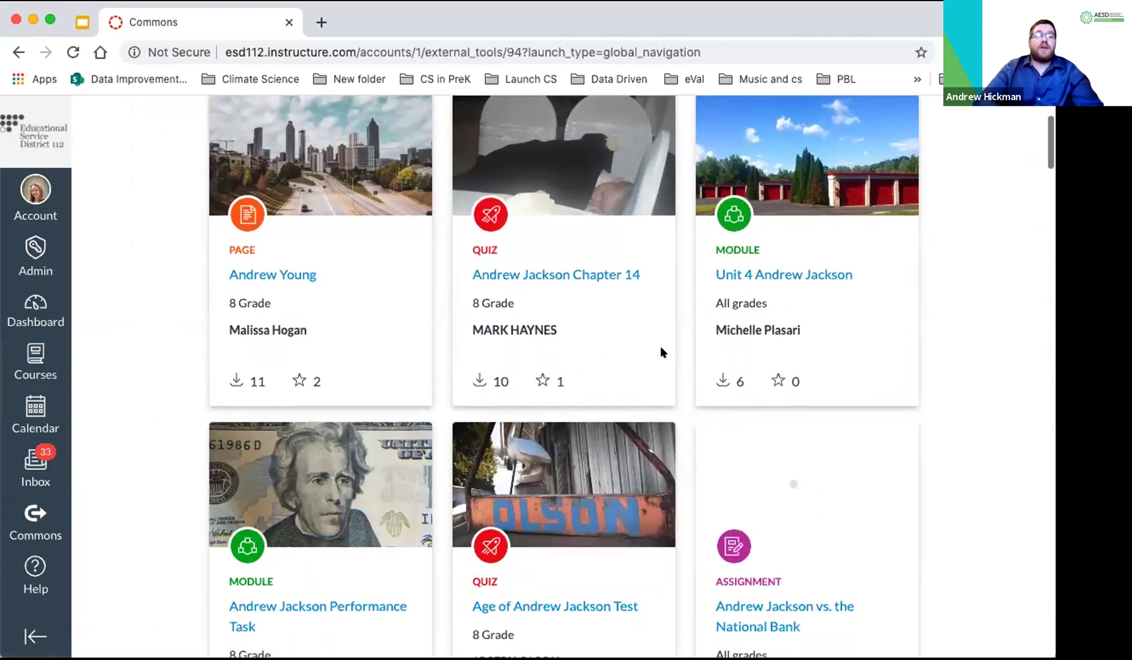
scroll(661, 352, down, 4)
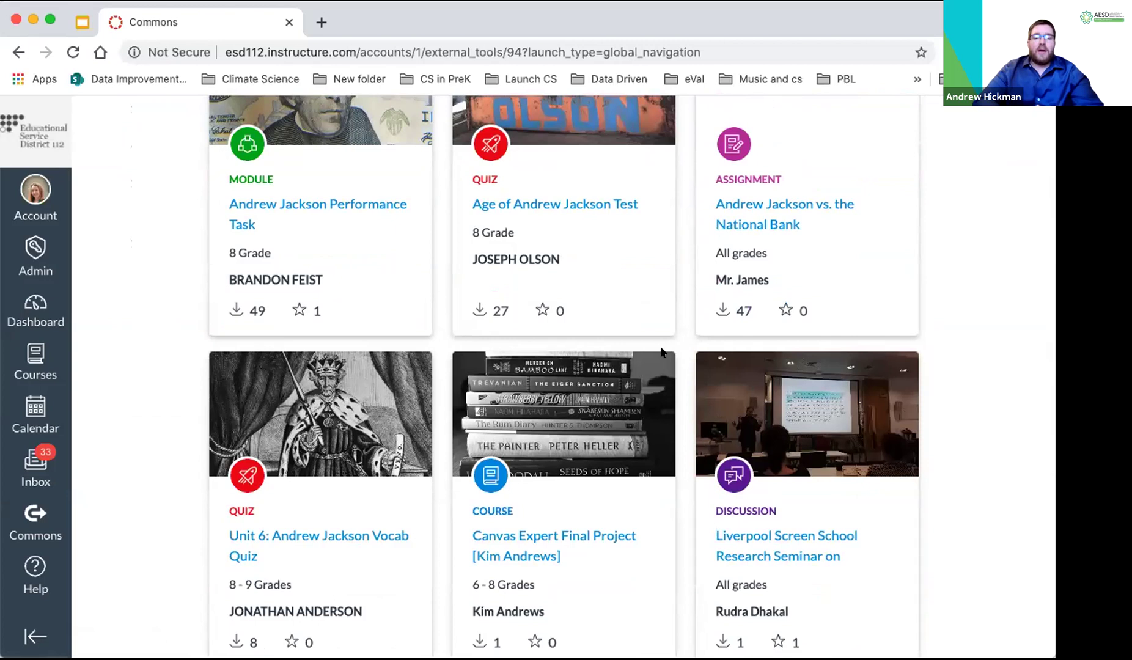
scroll(660, 351, down, 2)
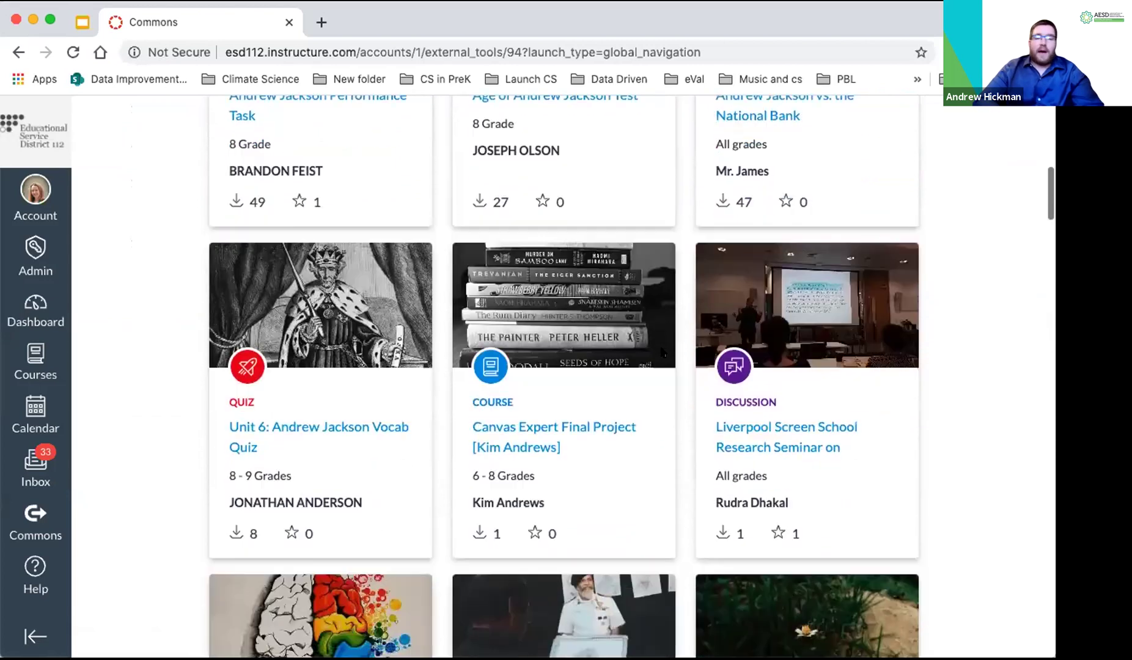
scroll(660, 352, down, 3)
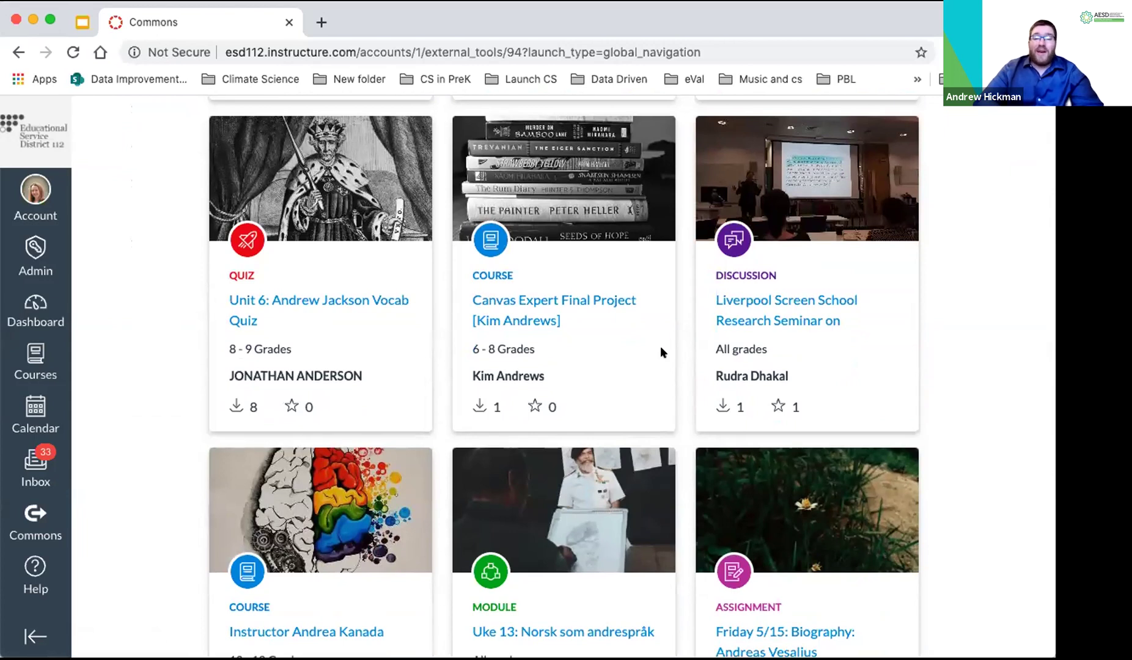
scroll(659, 345, up, 15)
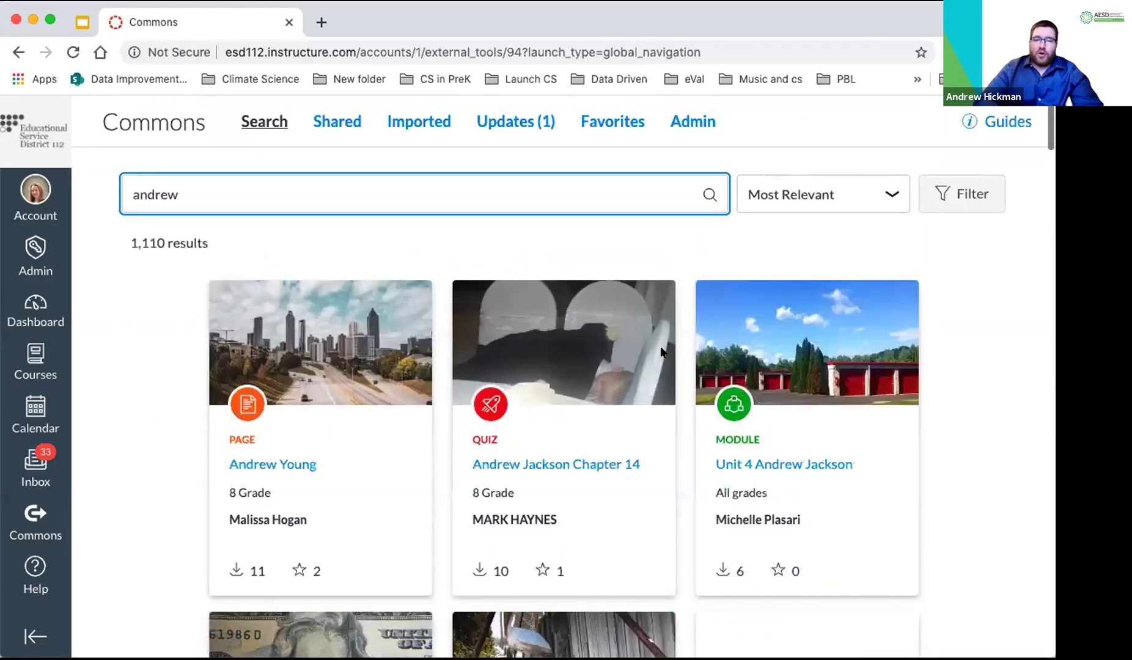
Sort the Commons resources by Most Favorited and clear the search term
click(833, 189)
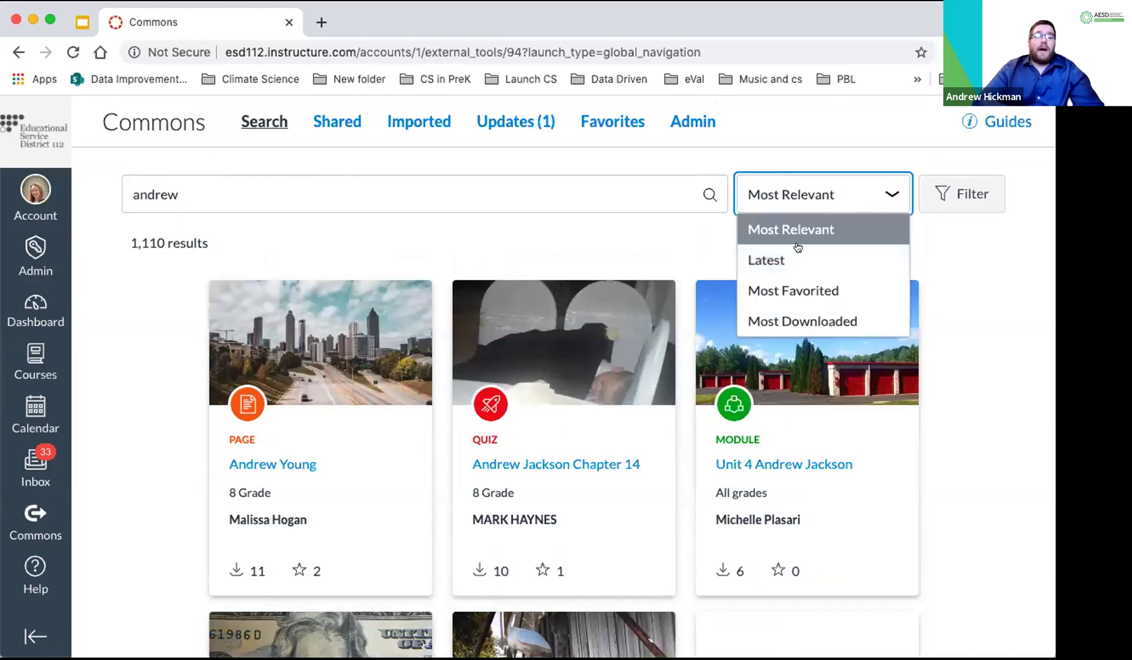
click(787, 288)
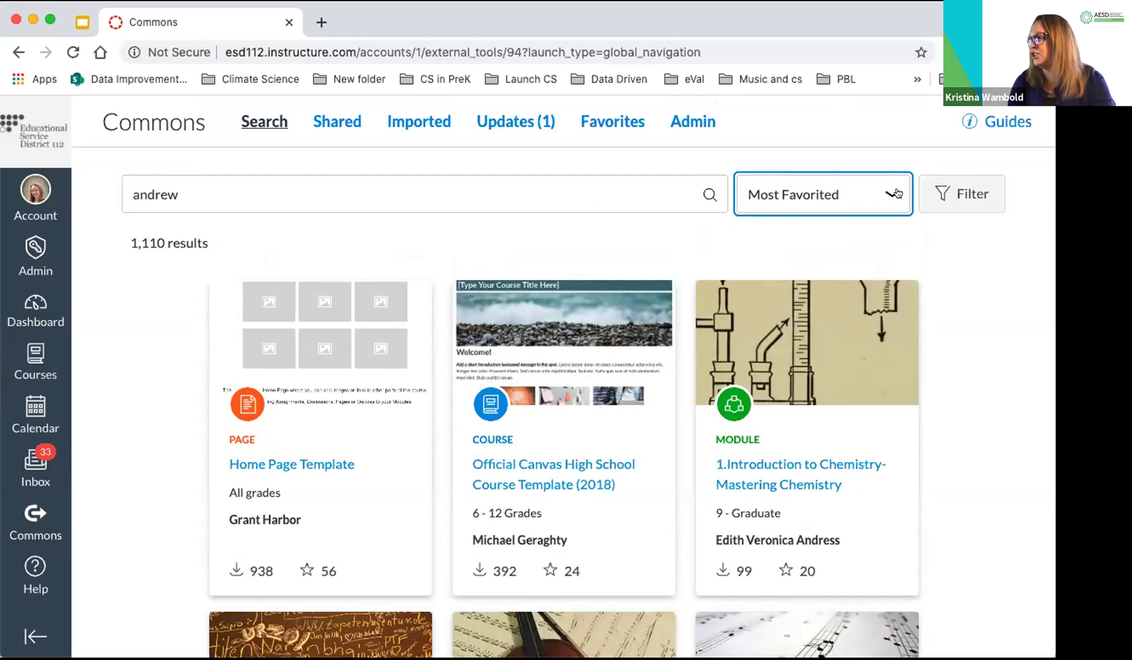
click(264, 194)
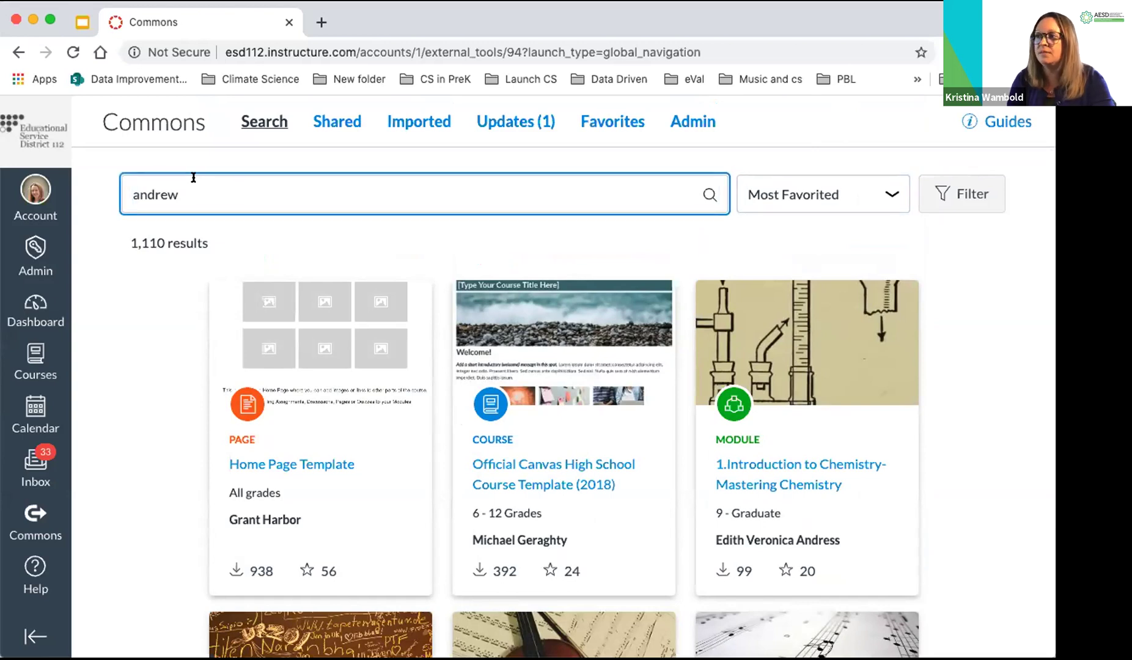
key(super+a)
key(BackSpace)
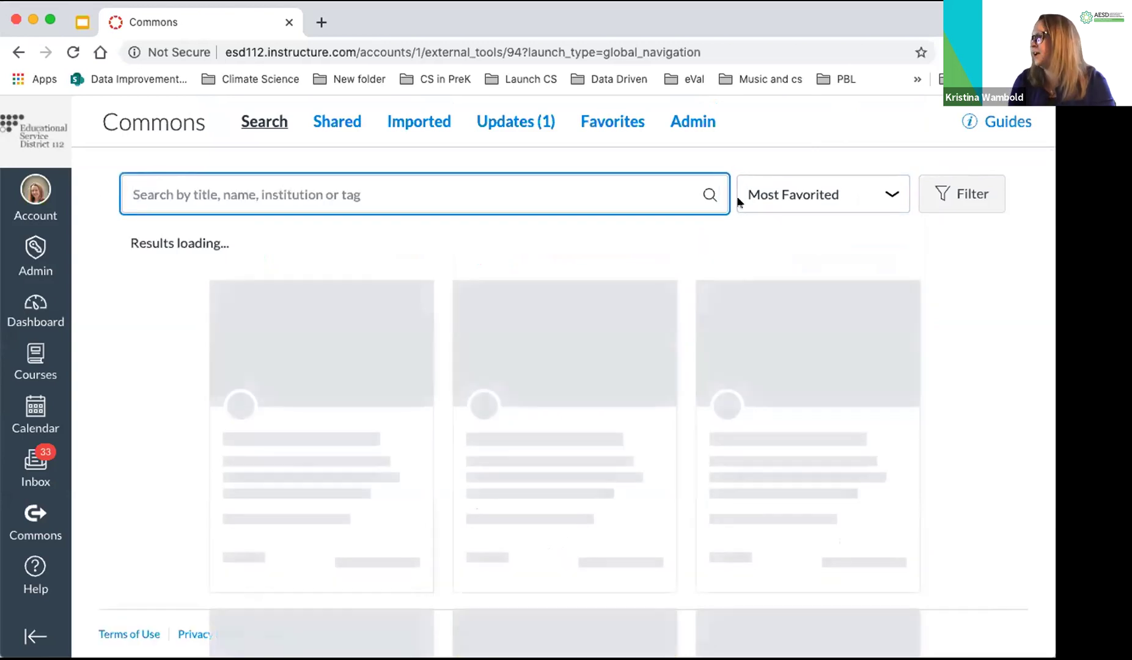
Examine the Commons filter options for resource types, content types, grade levels and sharing scope
click(969, 194)
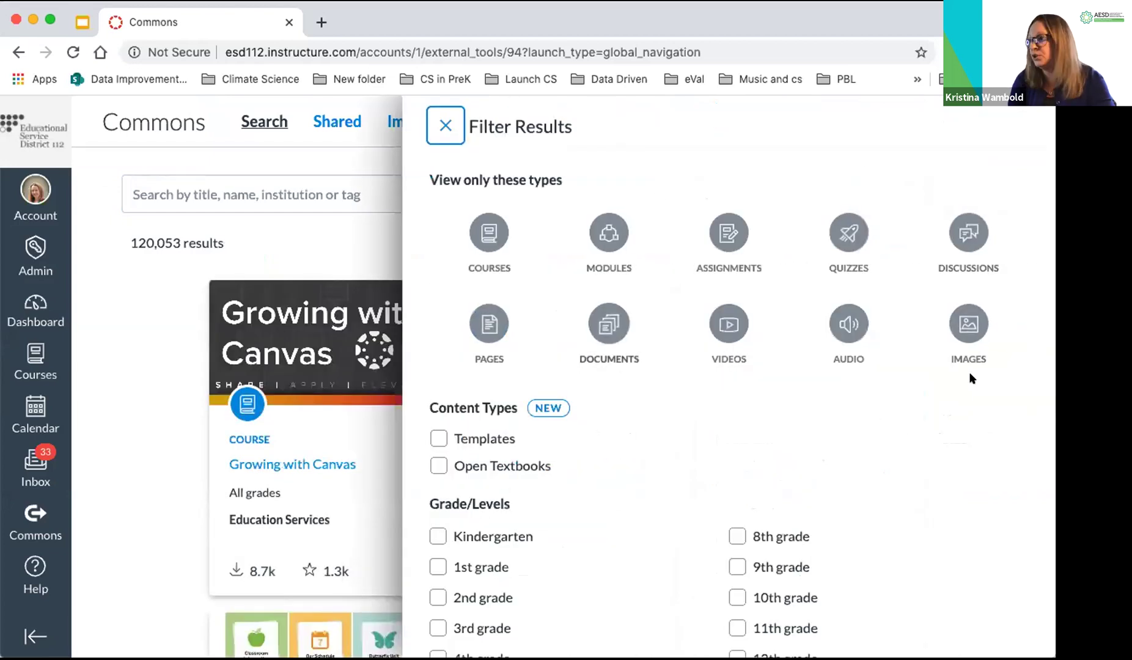
scroll(560, 423, down, 3)
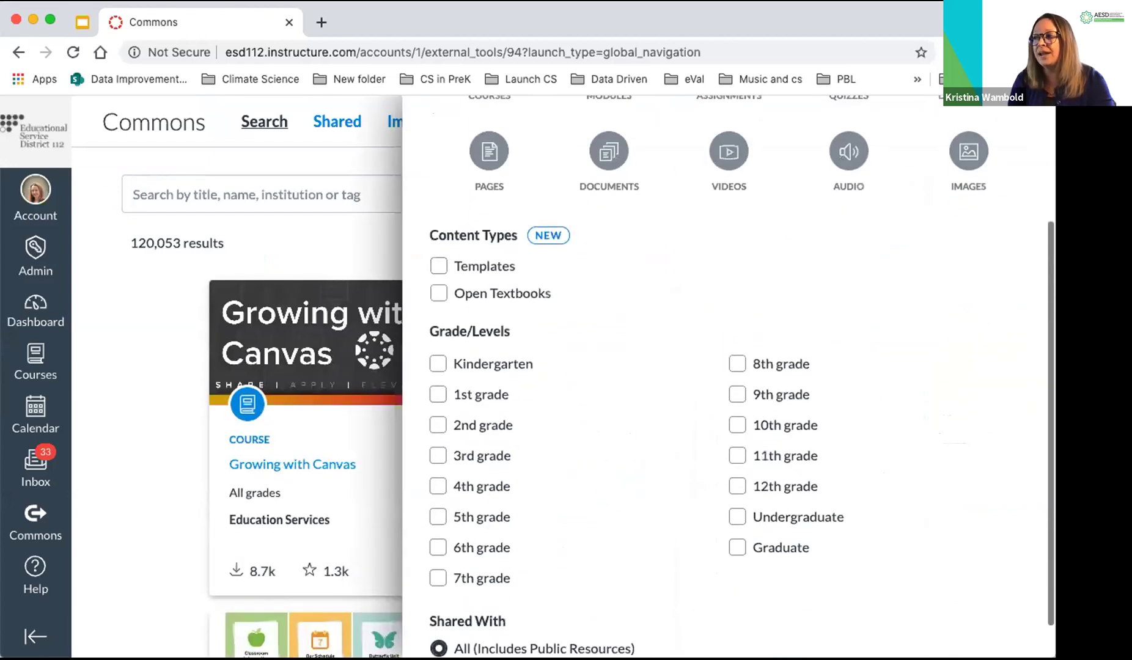
scroll(427, 515, down, 1)
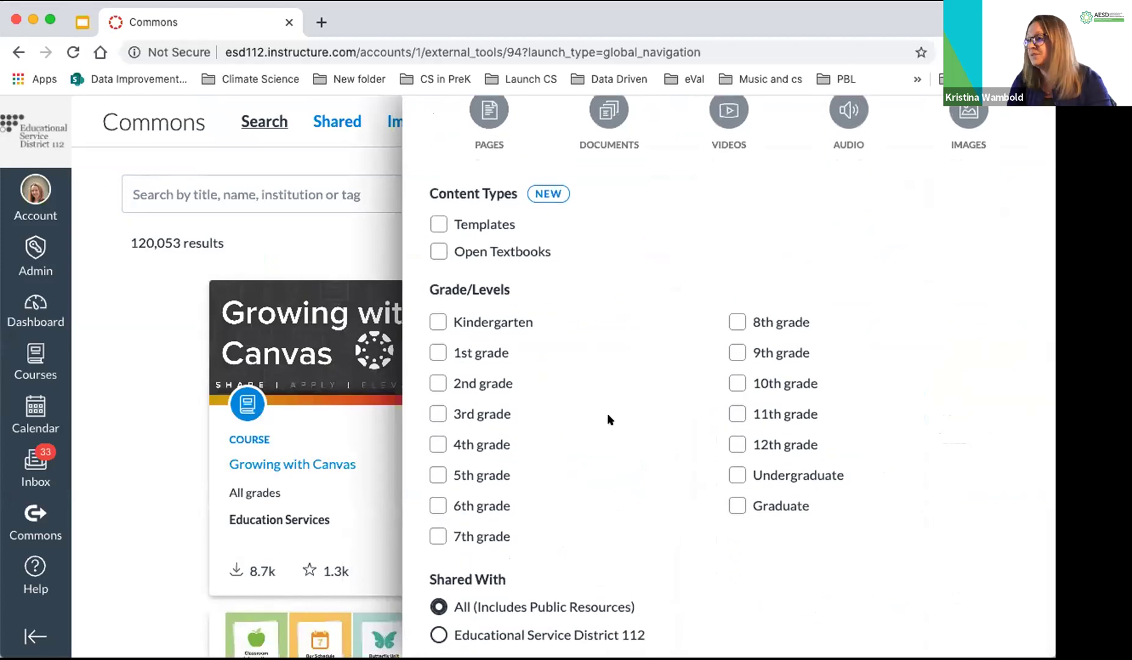
scroll(606, 414, down, 5)
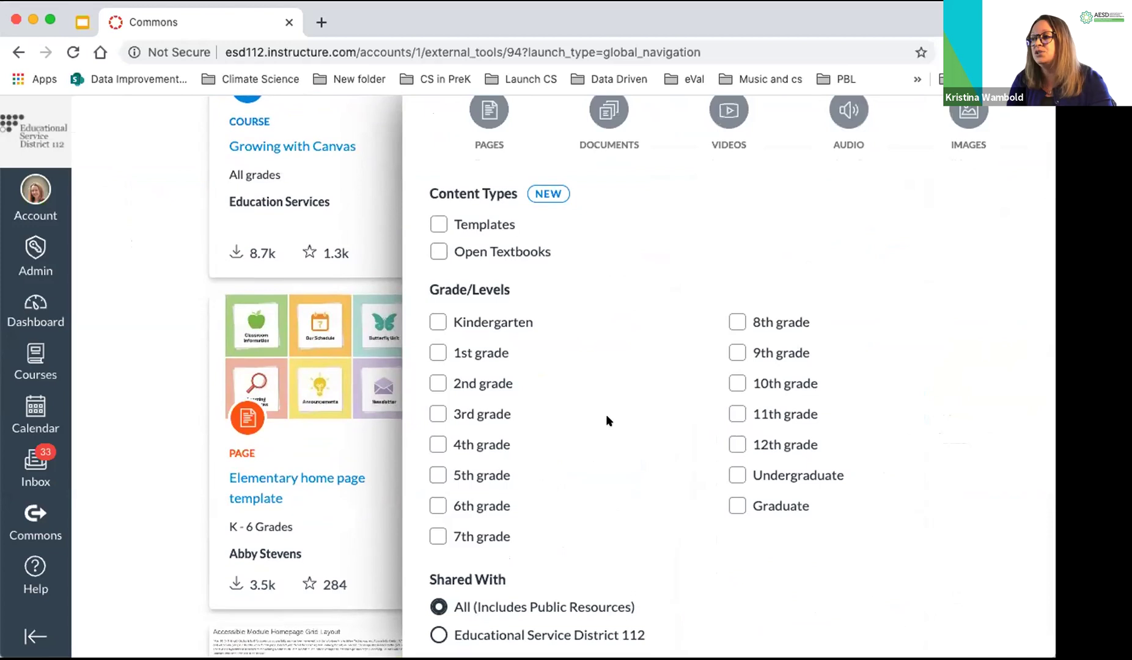
scroll(605, 414, down, 1)
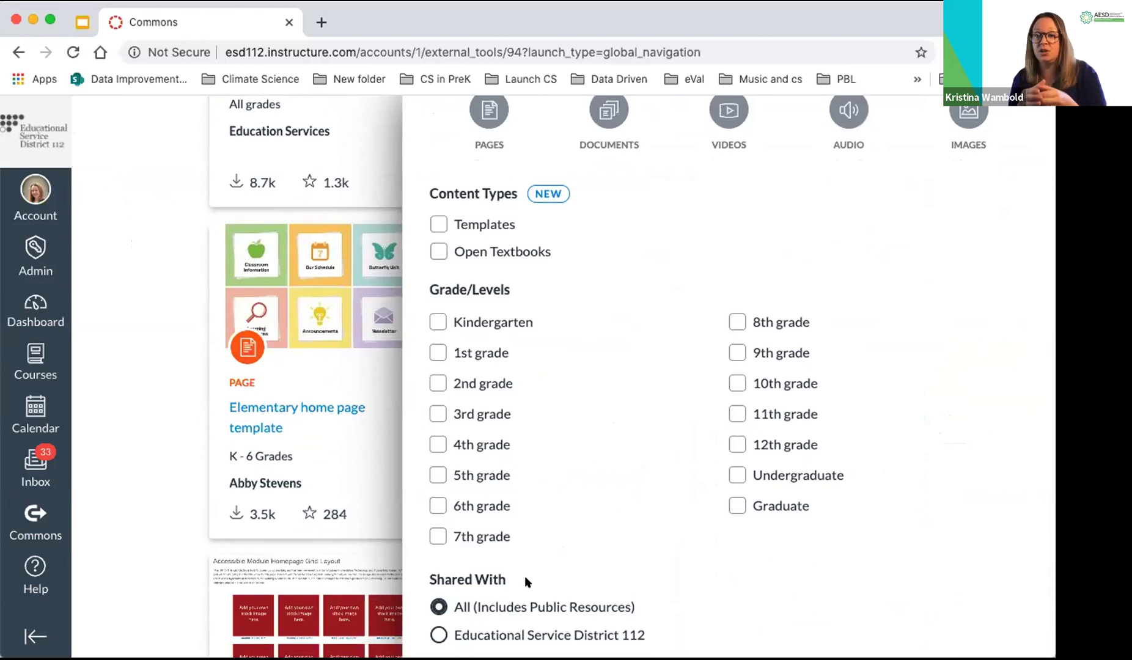
scroll(574, 479, down, 2)
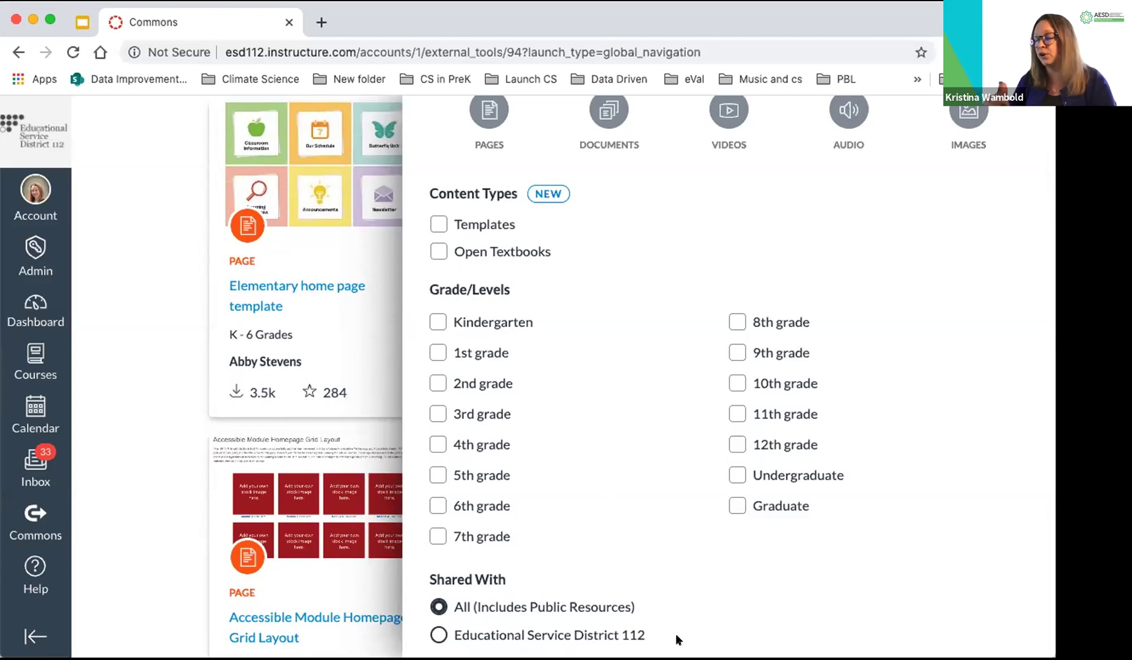
Switch to the Google Slides presentation and advance to the Desktop/Mobile Options slide
click(79, 23)
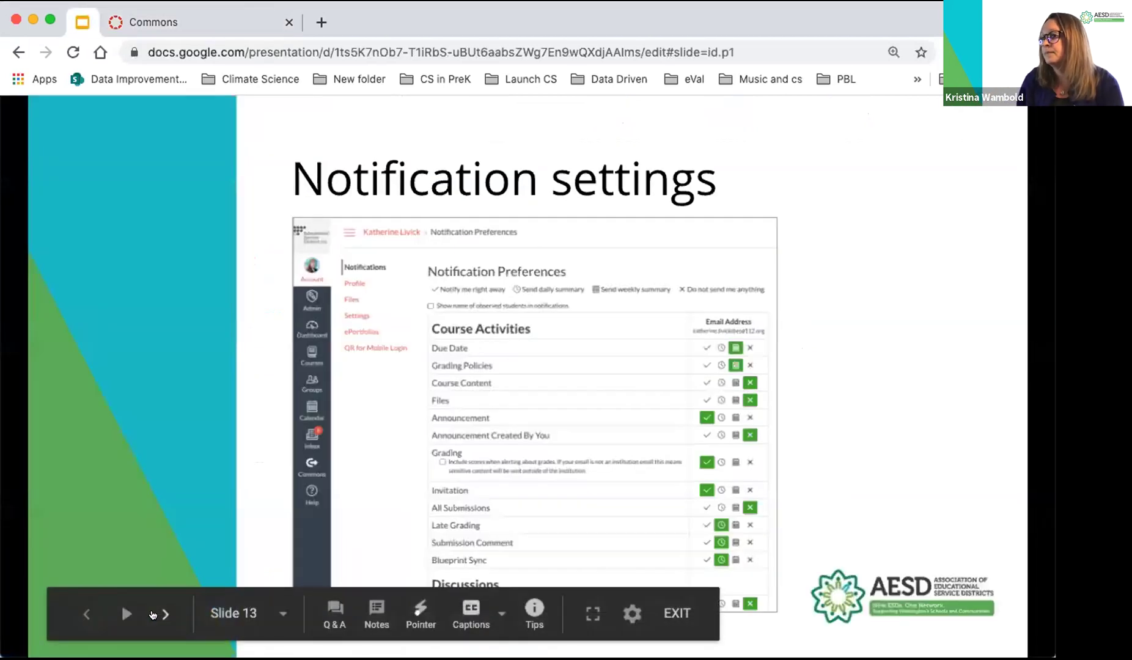
click(162, 614)
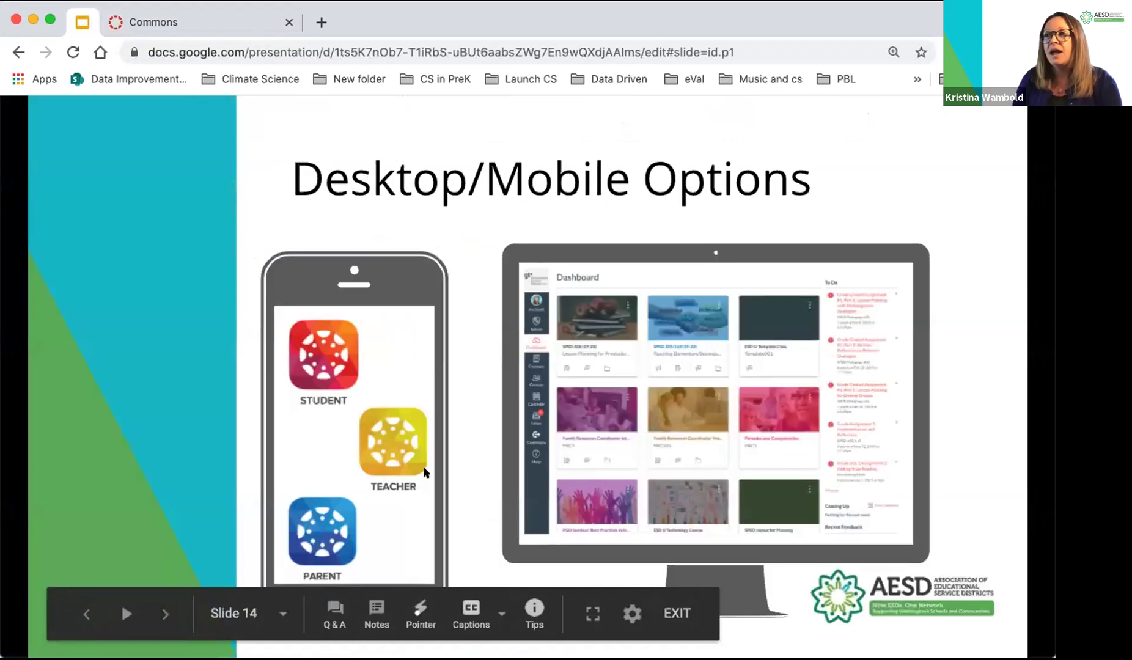
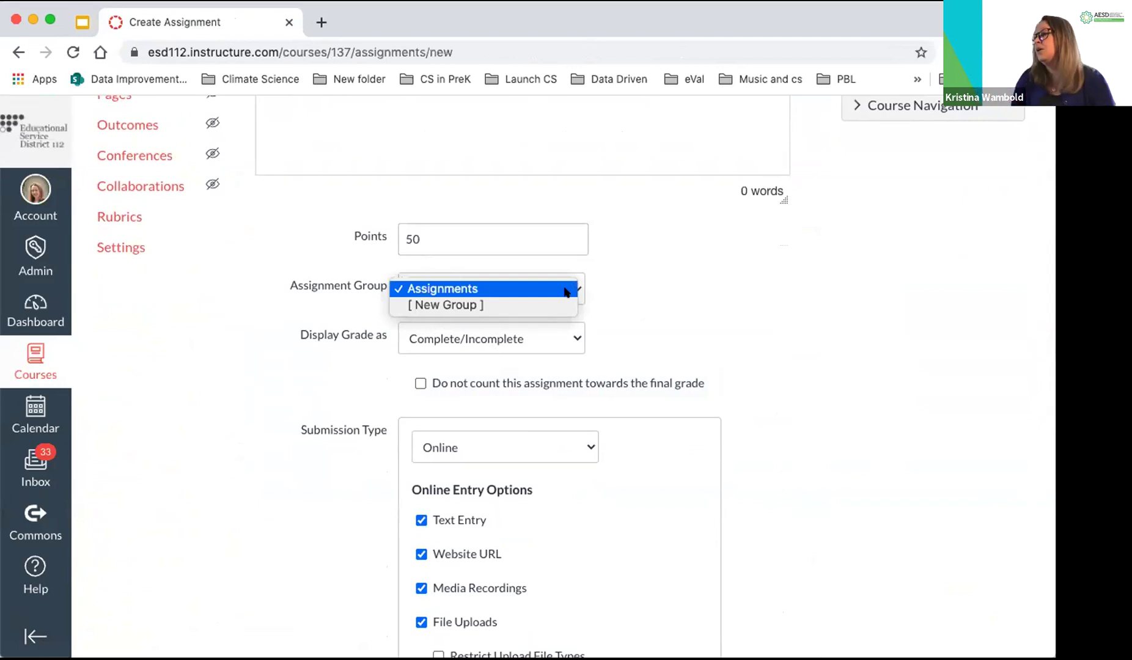
Review the assignment group choices, grade display choices and online entry options on the new assignment form
click(717, 292)
click(575, 338)
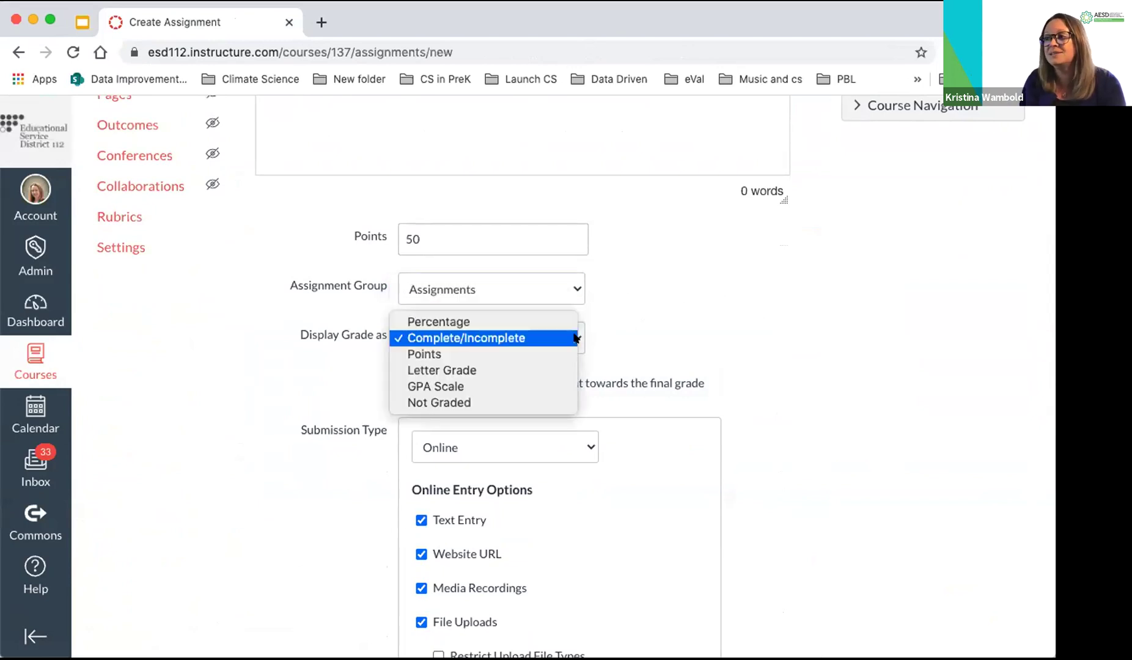
click(709, 299)
scroll(709, 299, down, 8)
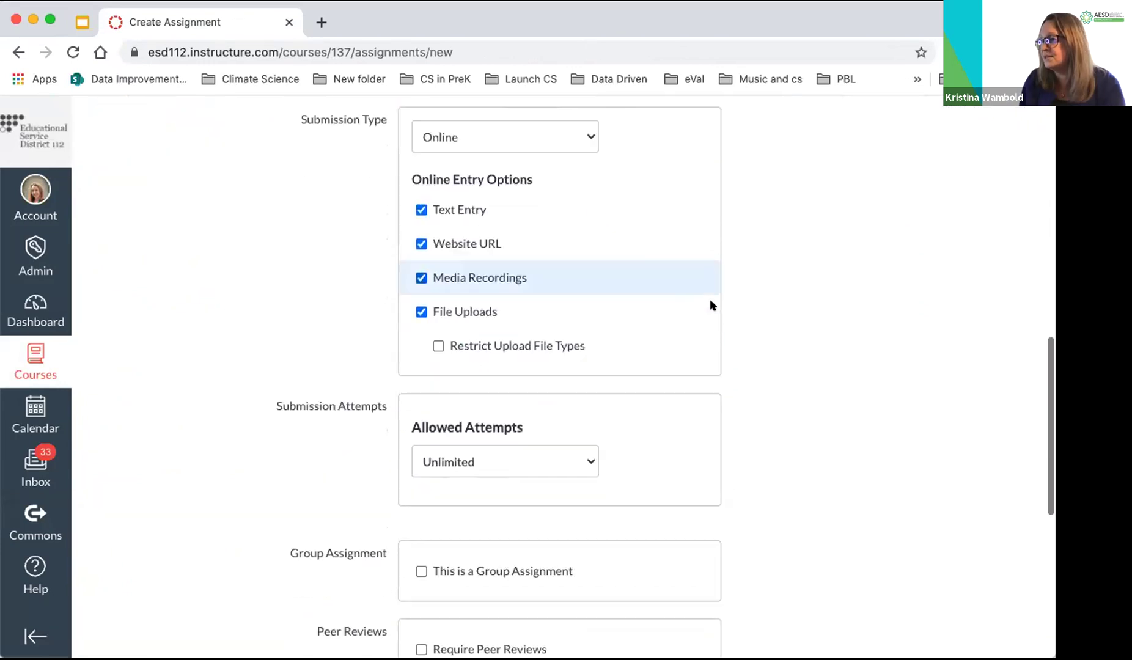
Mark the new assignment as a group assignment and dismiss the group set creation without saving
scroll(708, 299, down, 2)
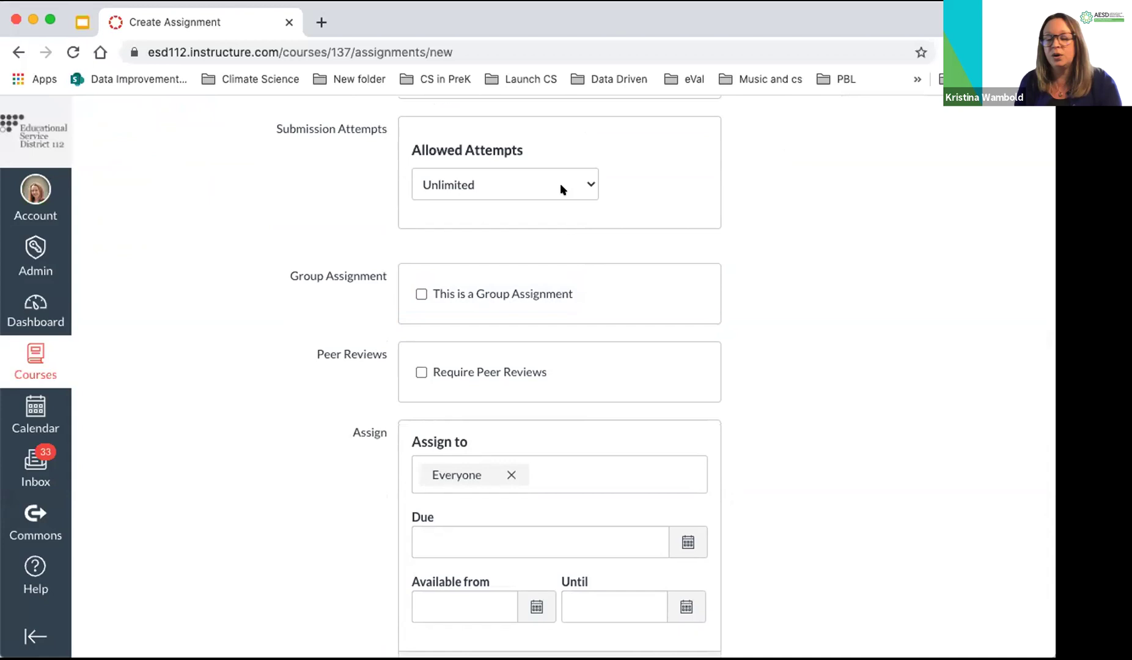
click(412, 296)
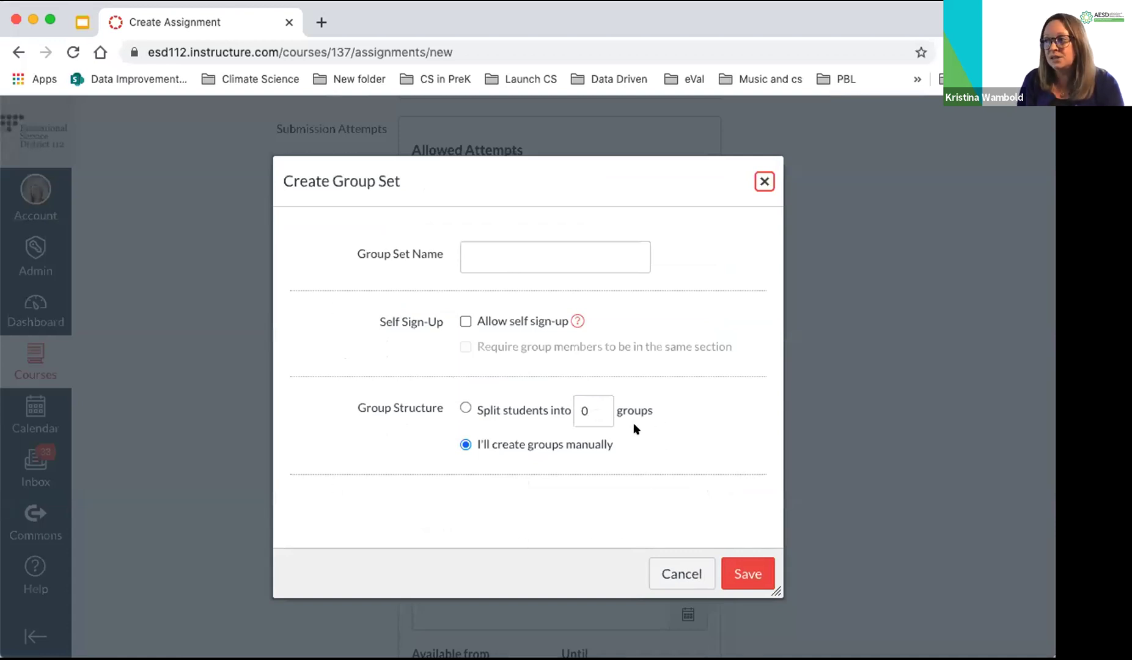
click(763, 180)
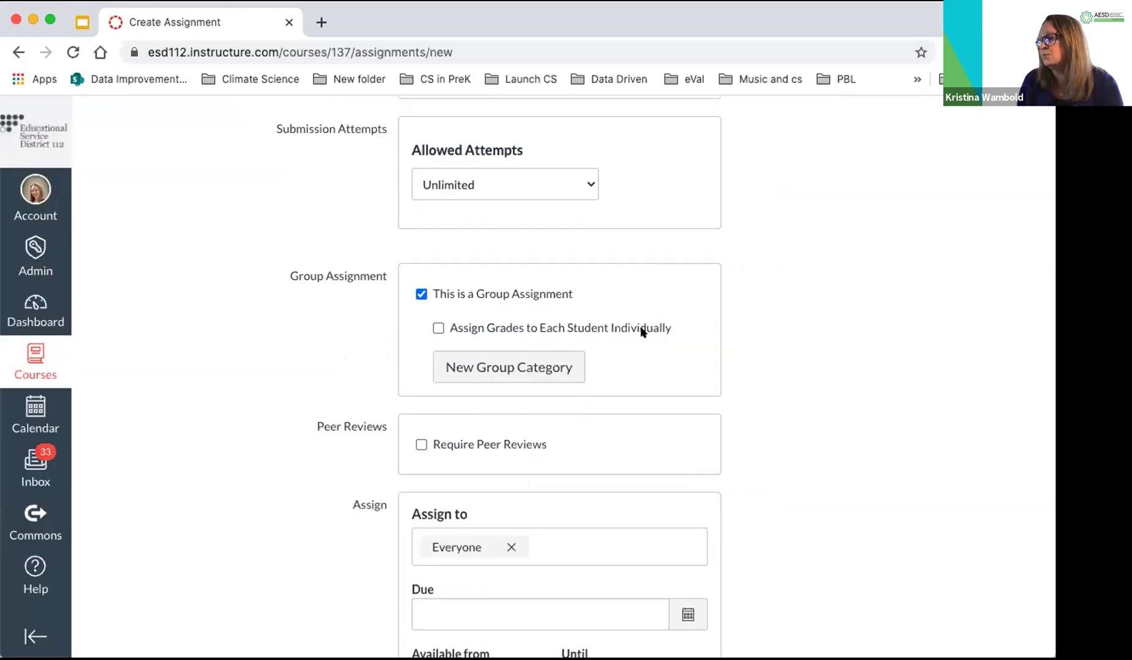
Remove Everyone from the assignment's assignees and check which course sections and students can be assigned instead
scroll(629, 399, down, 5)
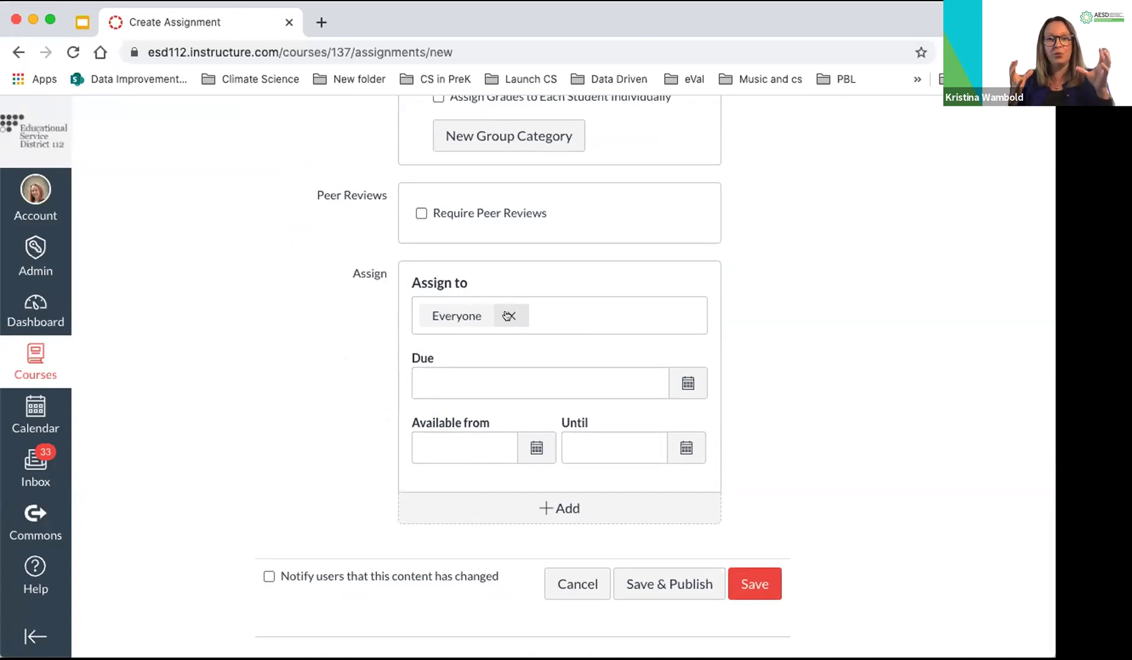
click(509, 316)
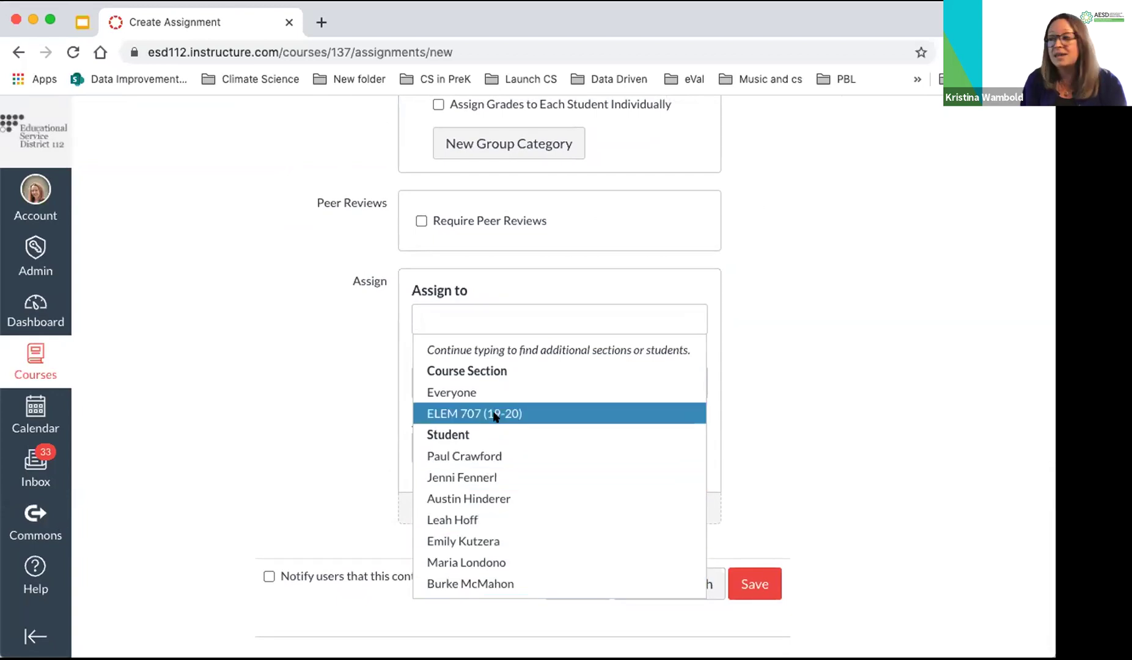
click(856, 359)
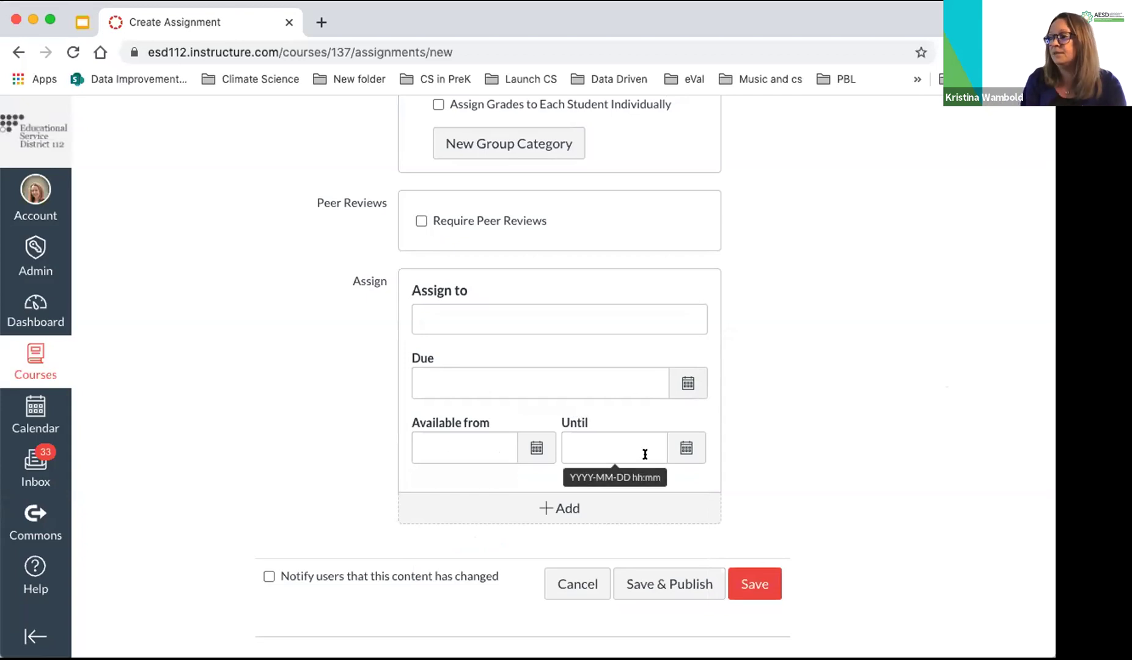
Add a second assignee and due date block to the assignment and check who it can be assigned to
click(556, 507)
scroll(553, 504, down, 5)
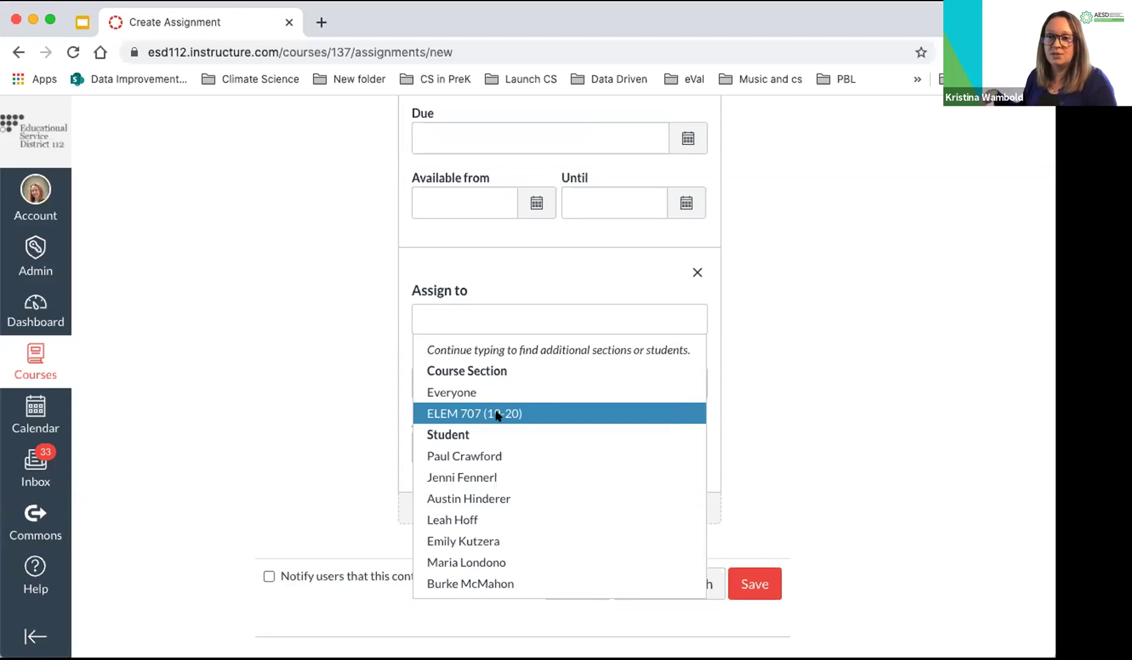
click(874, 353)
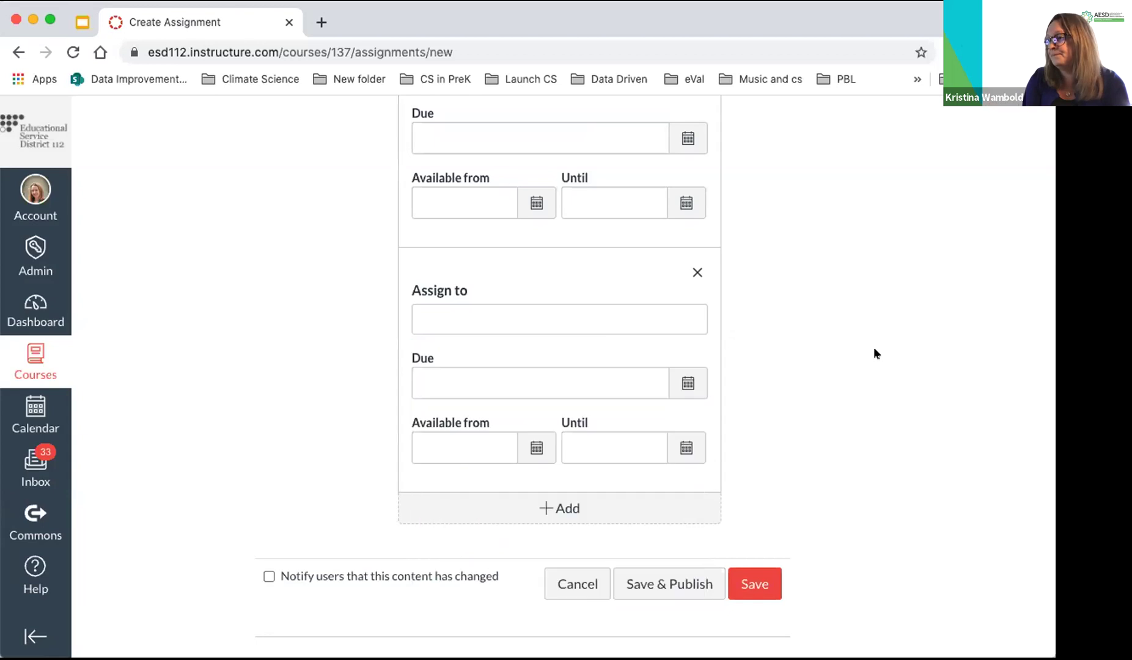
Look back over the new assignment form, from the name and description editor to the points, grade display and submission type settings
scroll(874, 354, up, 10)
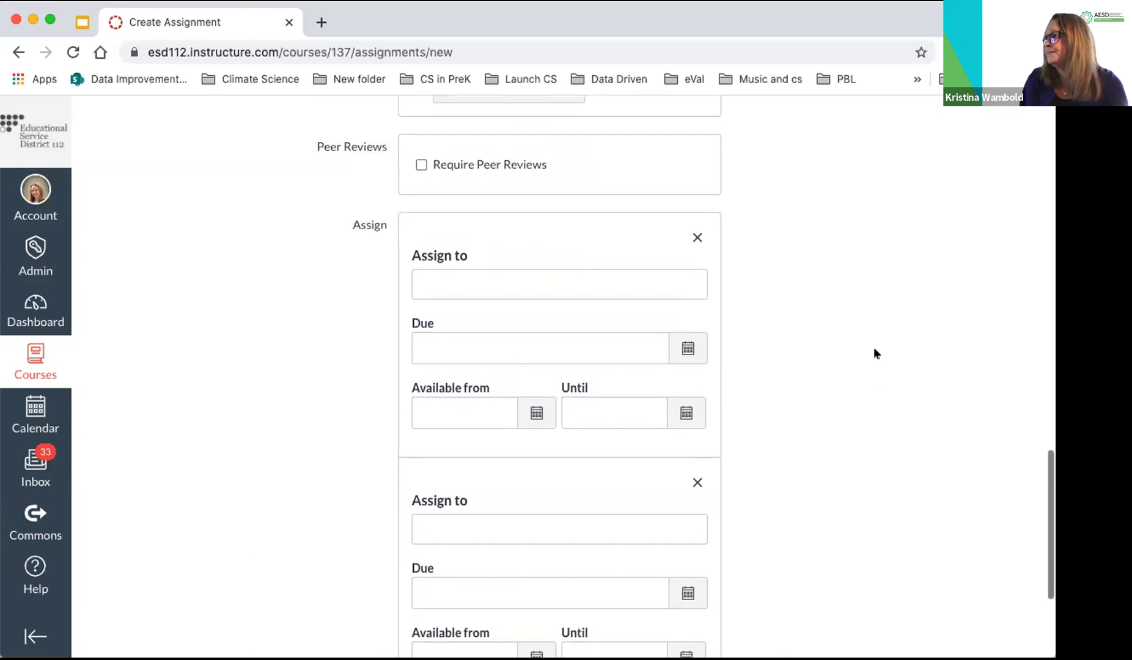
scroll(873, 353, up, 10)
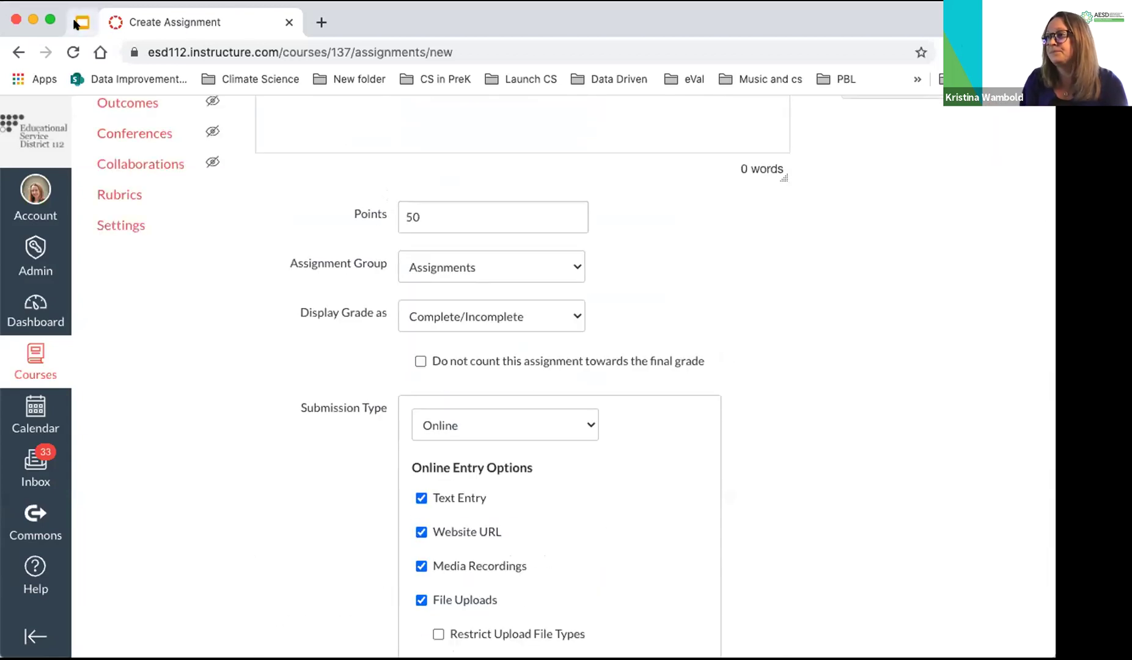
scroll(562, 362, up, 10)
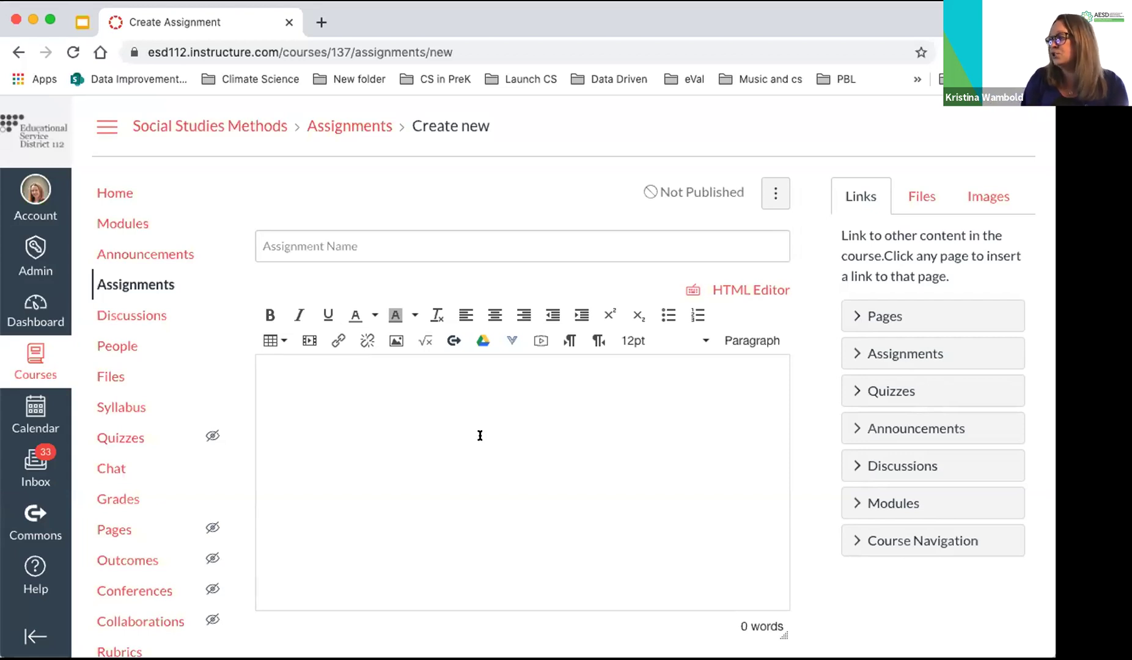
scroll(480, 435, down, 1)
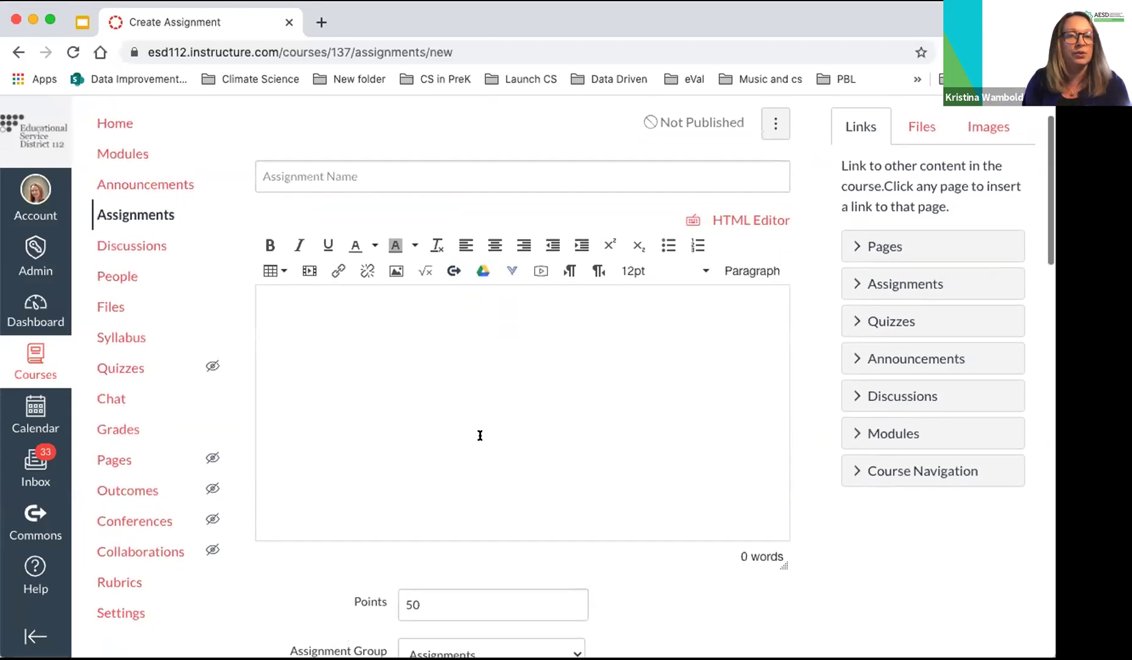
scroll(480, 435, up, 1)
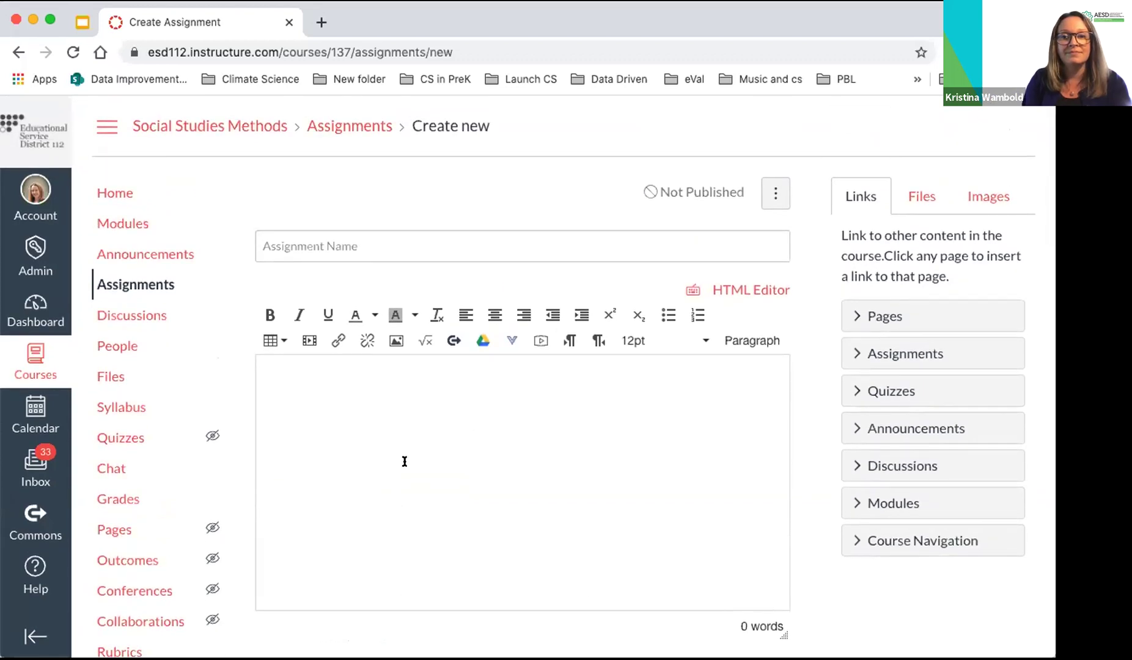
scroll(404, 461, down, 5)
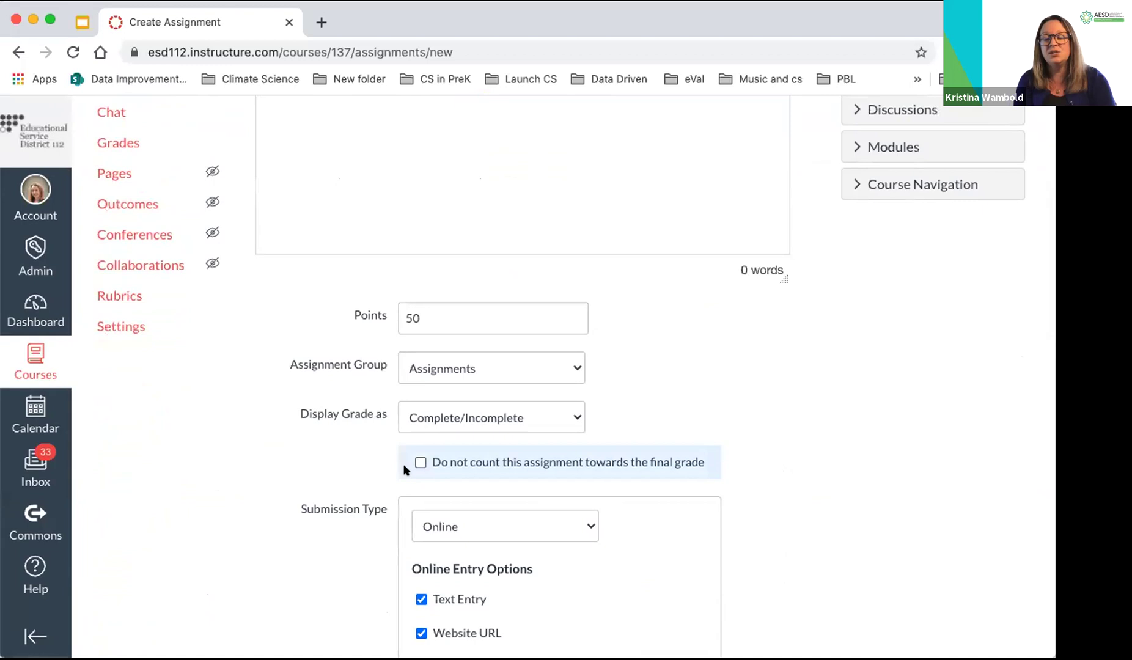
scroll(386, 283, up, 5)
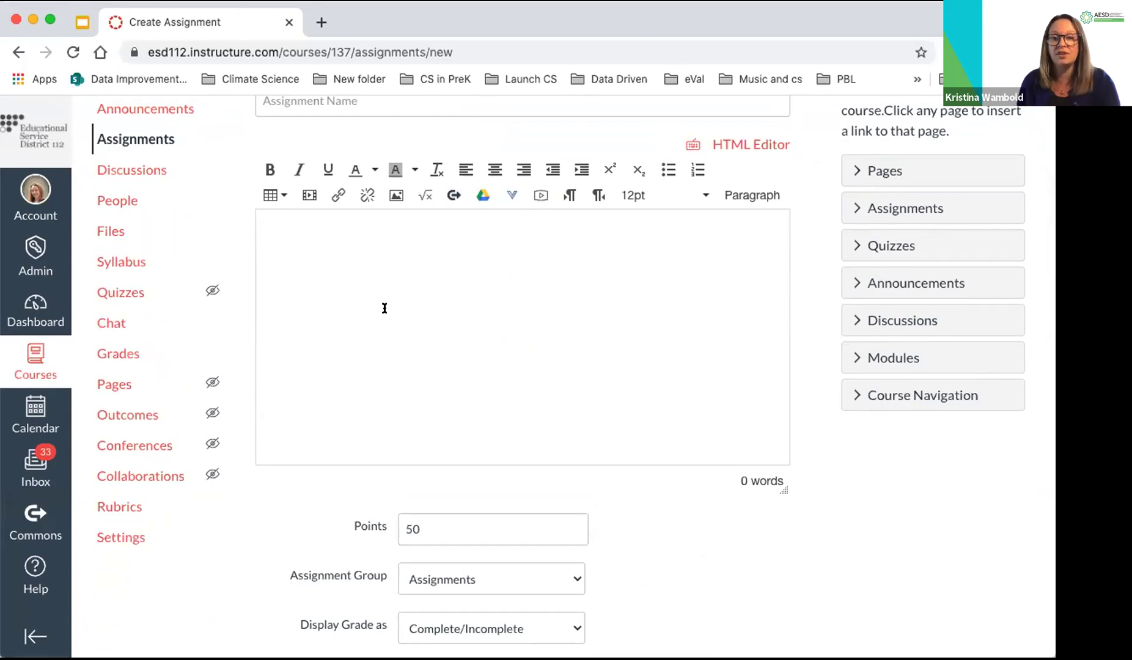
scroll(346, 321, down, 7)
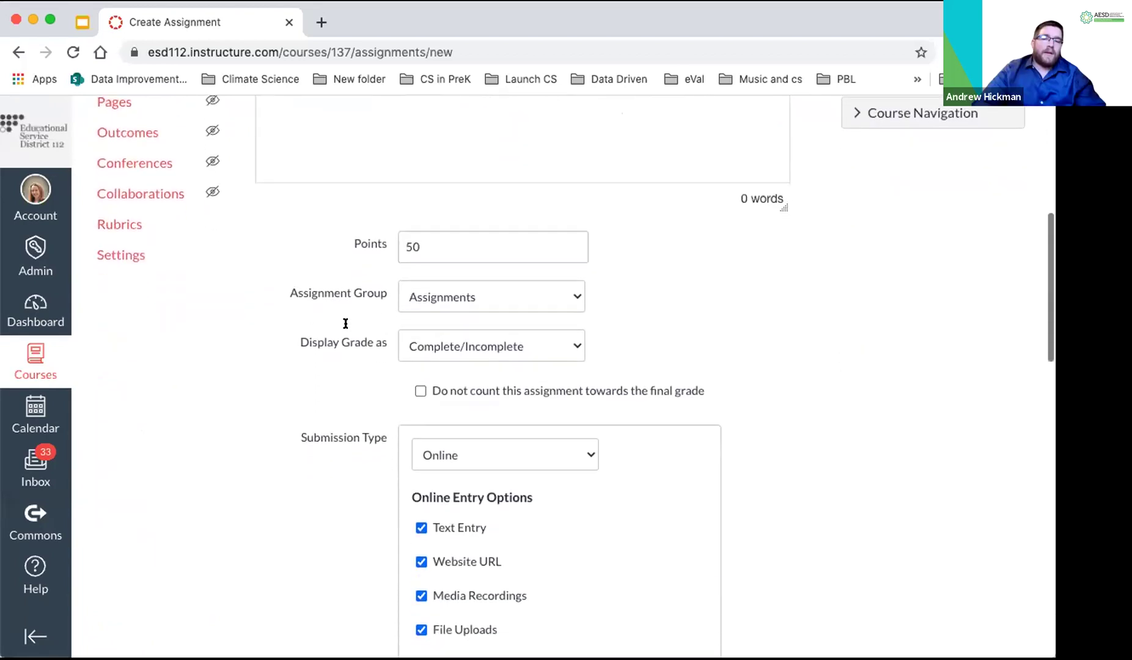
scroll(345, 324, up, 10)
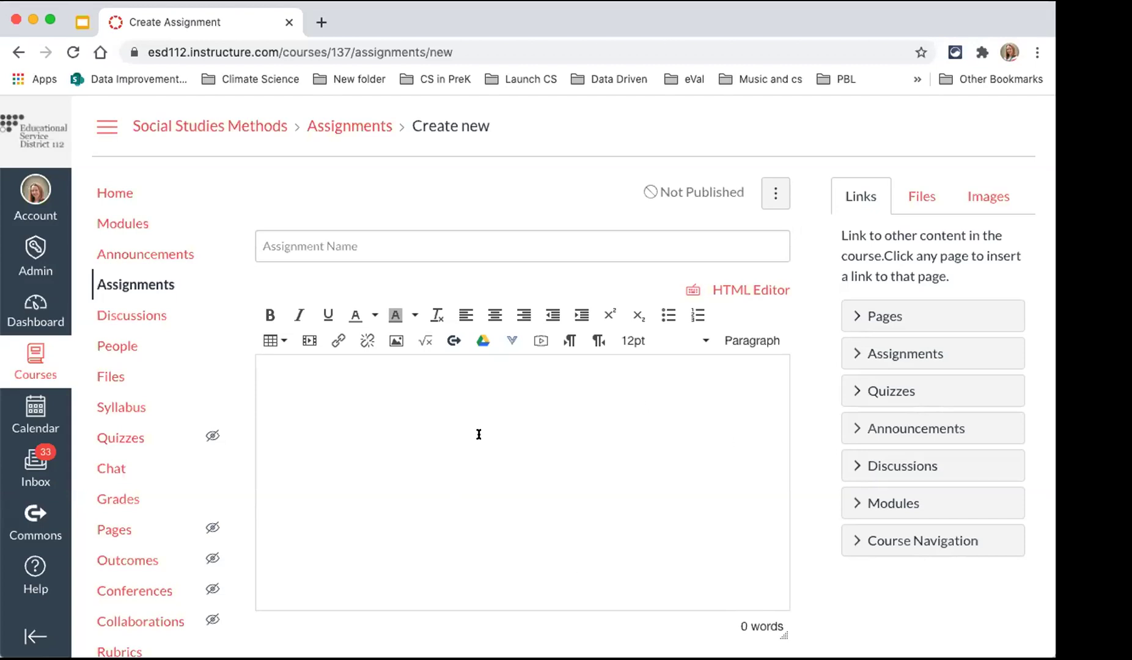
scroll(479, 434, down, 3)
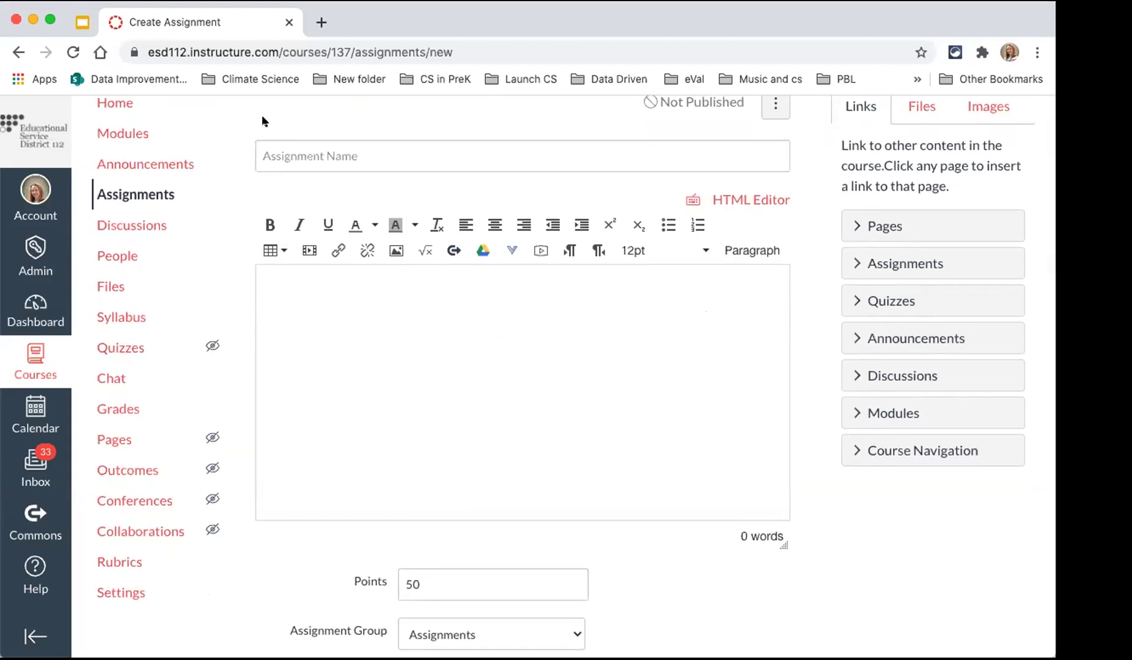
Switch to the Google Slides presentation and advance past the Parent/Family Interface slide to the Browser/Computer Requirements slide
click(83, 23)
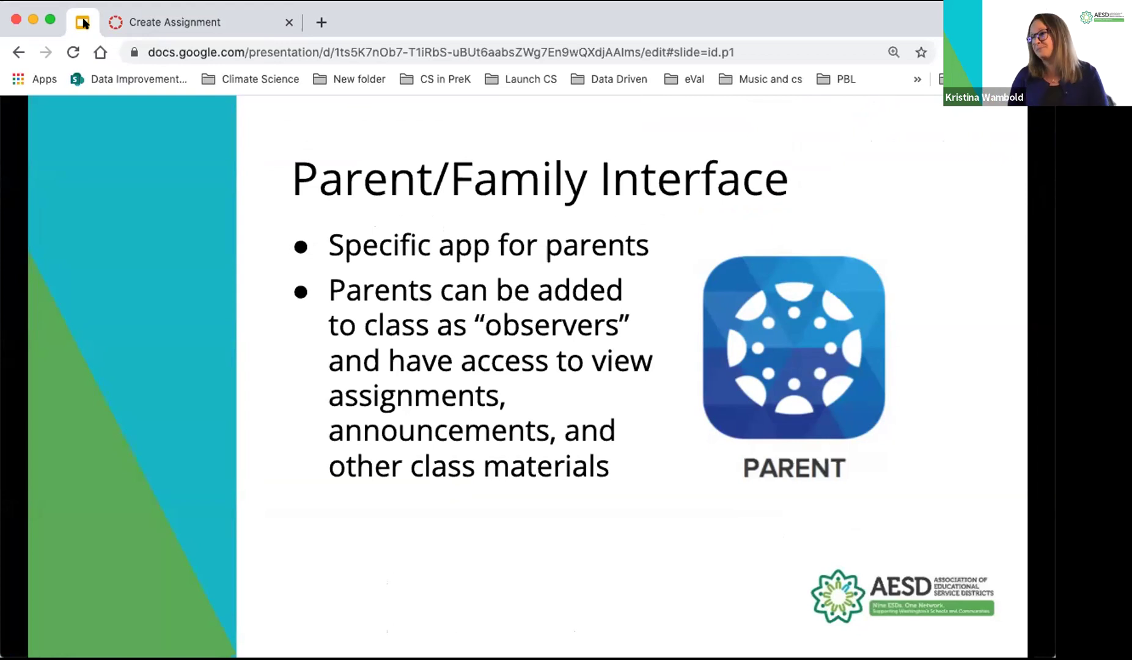
mouse_move(157, 471)
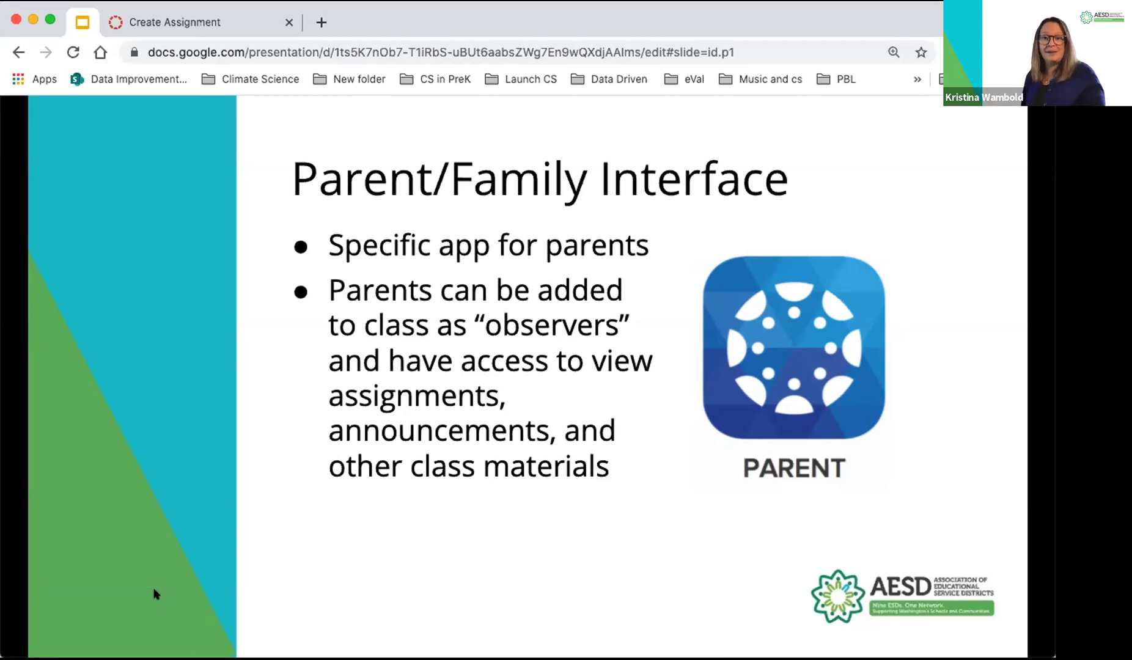
mouse_move(152, 587)
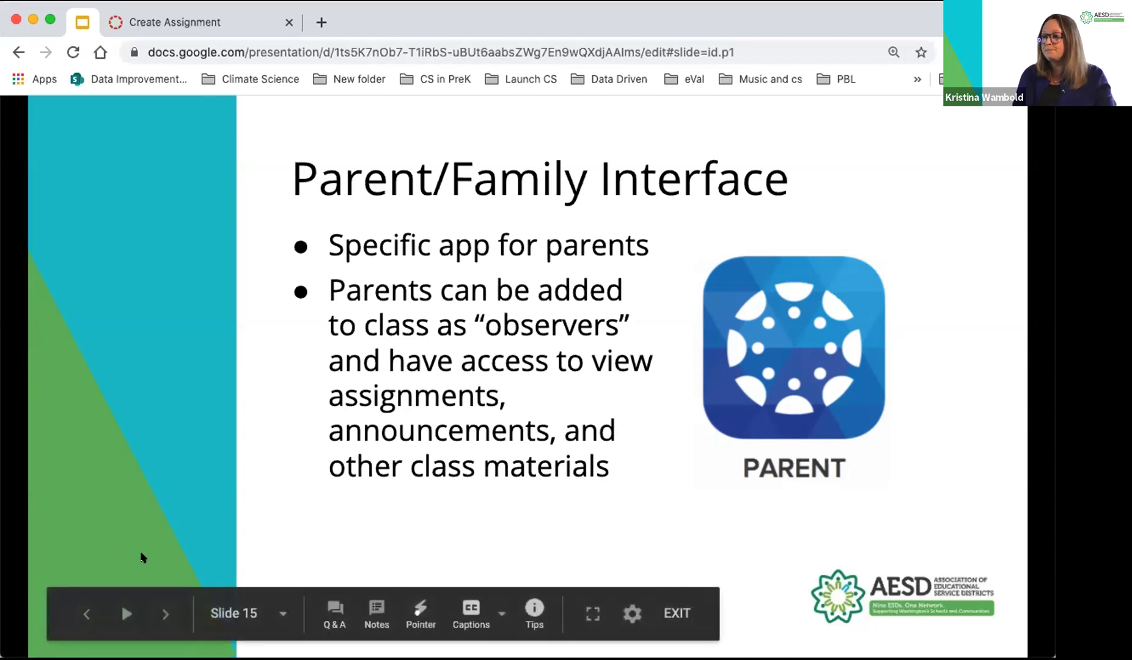
click(163, 614)
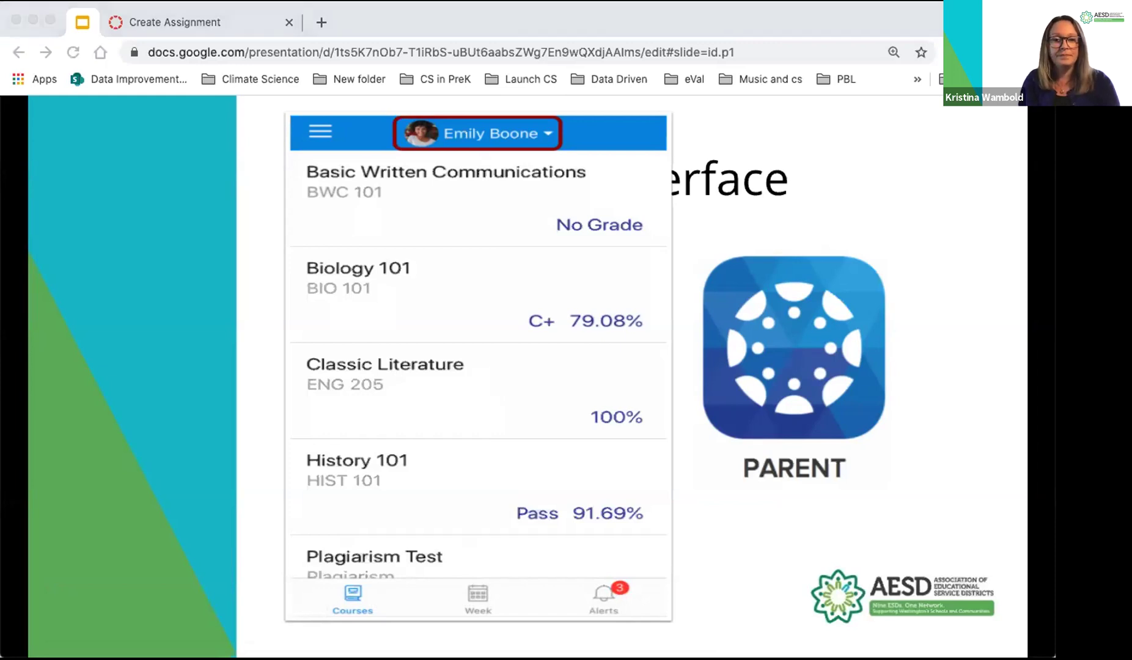
key(Right)
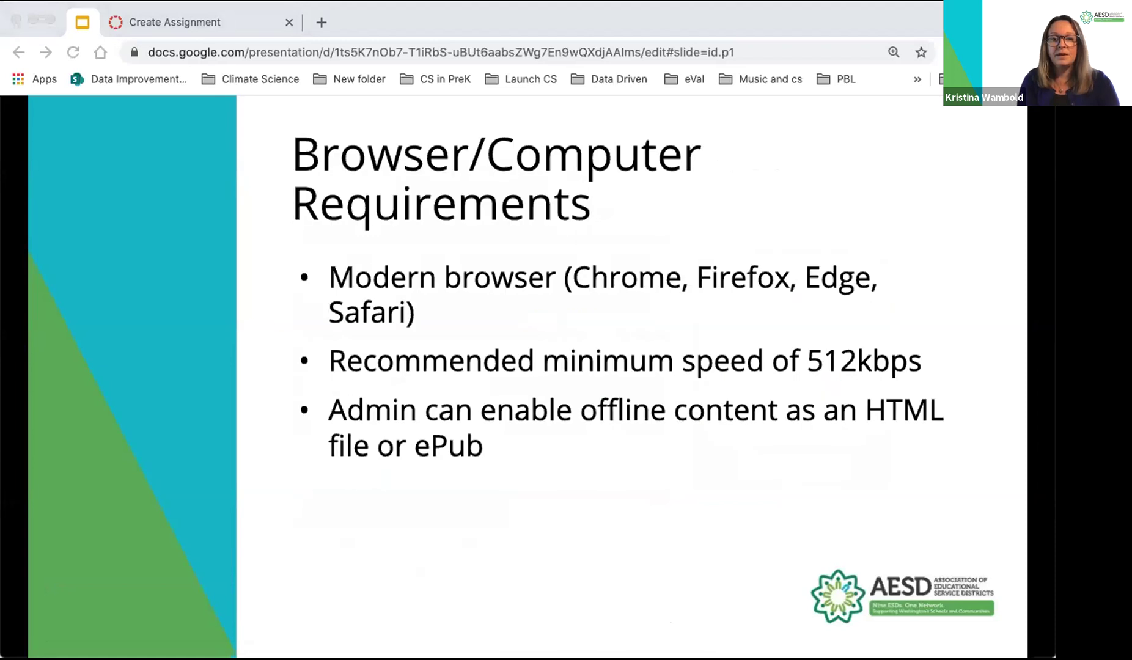